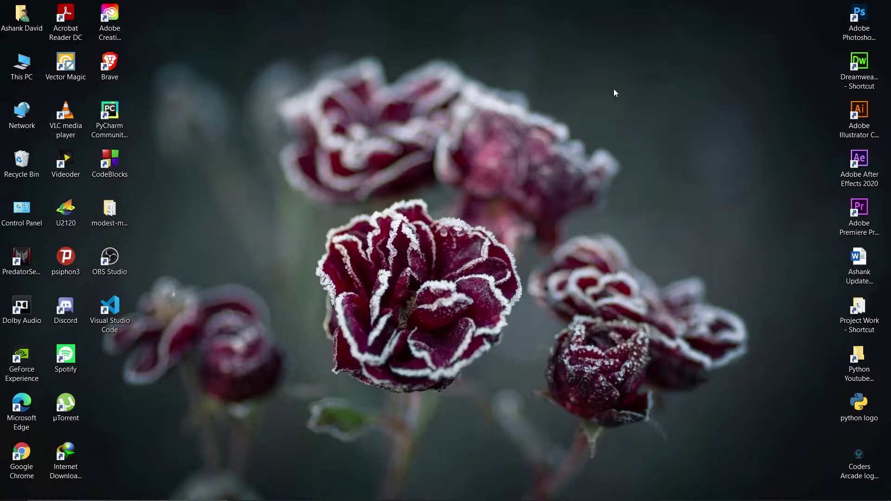
Create a new Microsoft Excel worksheet file on the desktop and name it Excel Basics
{"action": "right_click", "coordinate": [614, 92]}
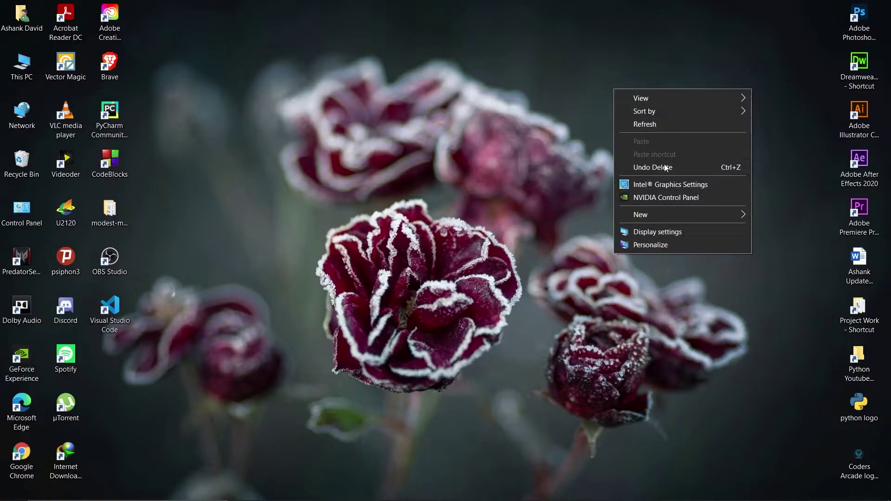
{"action": "mouse_move", "coordinate": [678, 211]}
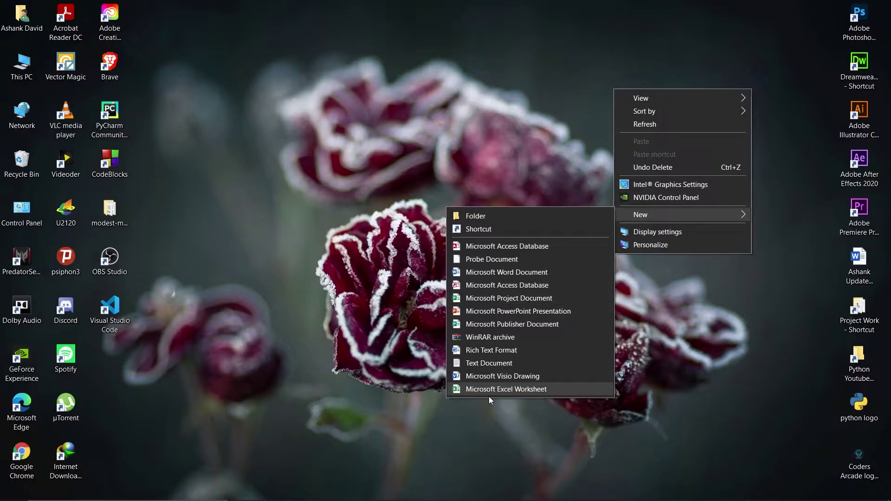
{"action": "left_click", "coordinate": [513, 392]}
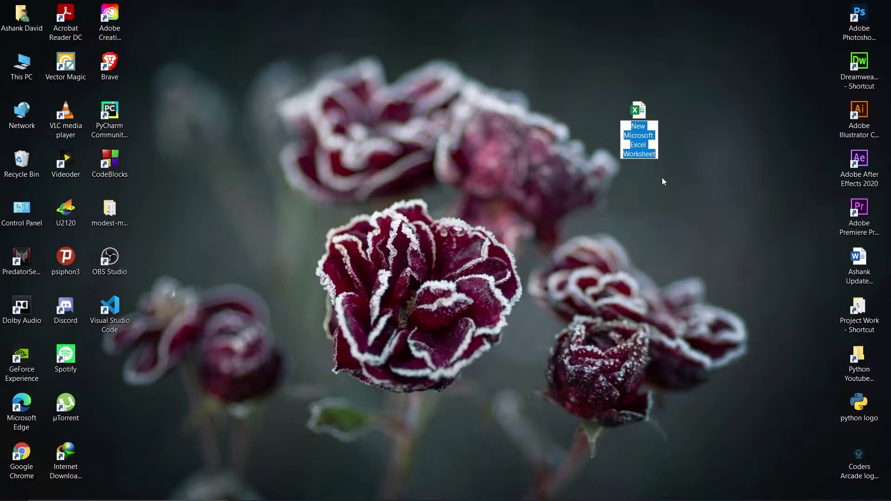
{"action": "type", "text": "E"}
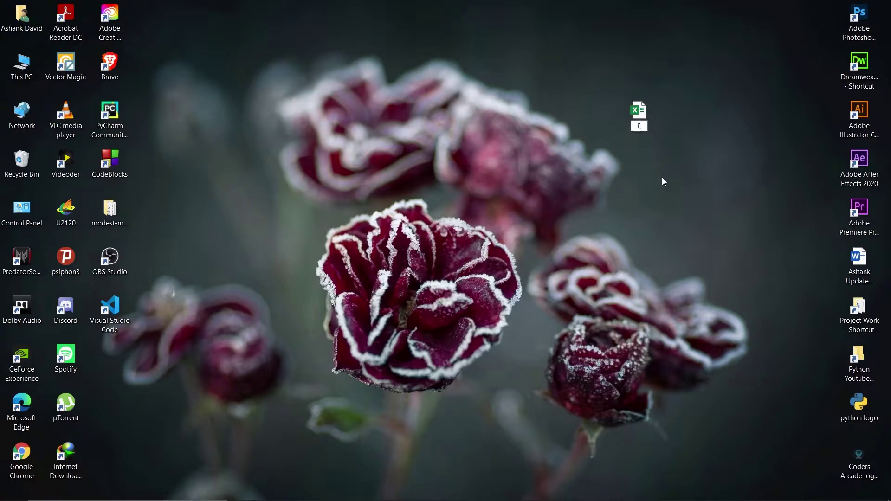
{"action": "type", "text": "xcel Basics"}
{"action": "key", "text": "Return"}
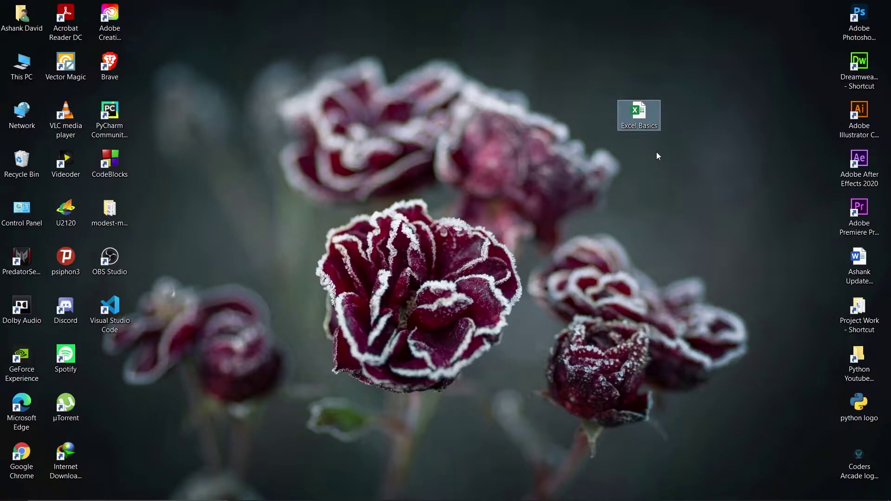
{"action": "left_click", "coordinate": [649, 141]}
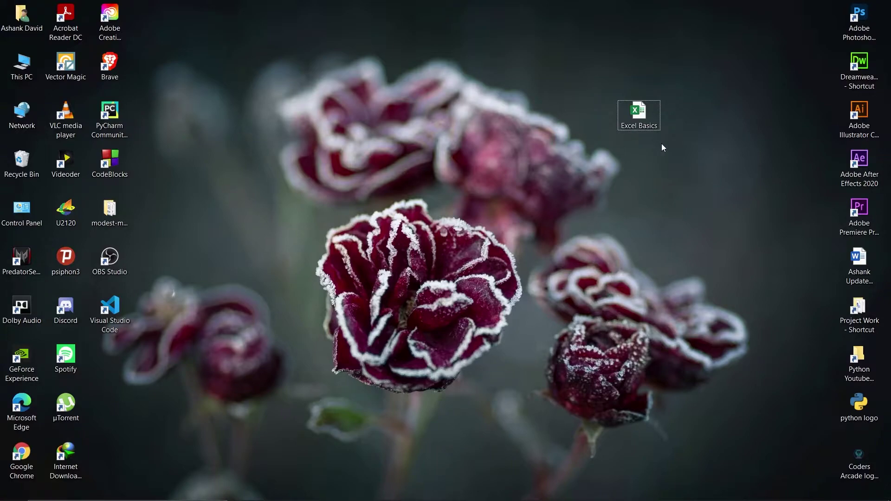
Check which new file types can be created inside the Python Youtube Channel folder, and close the folder
{"action": "double_click", "coordinate": [858, 358]}
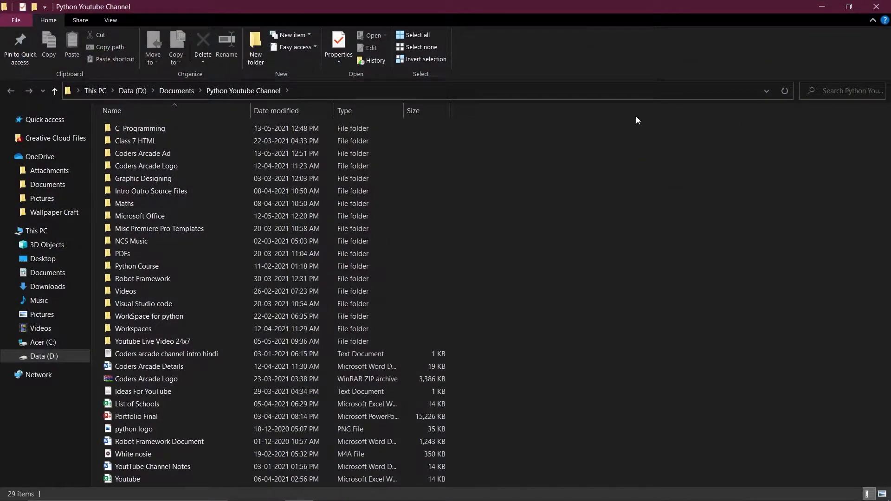
{"action": "right_click", "coordinate": [625, 162]}
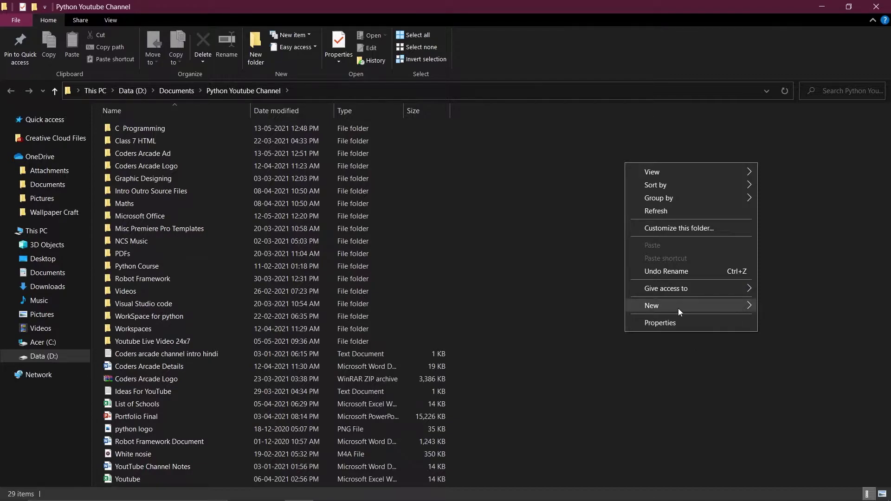
{"action": "mouse_move", "coordinate": [678, 308]}
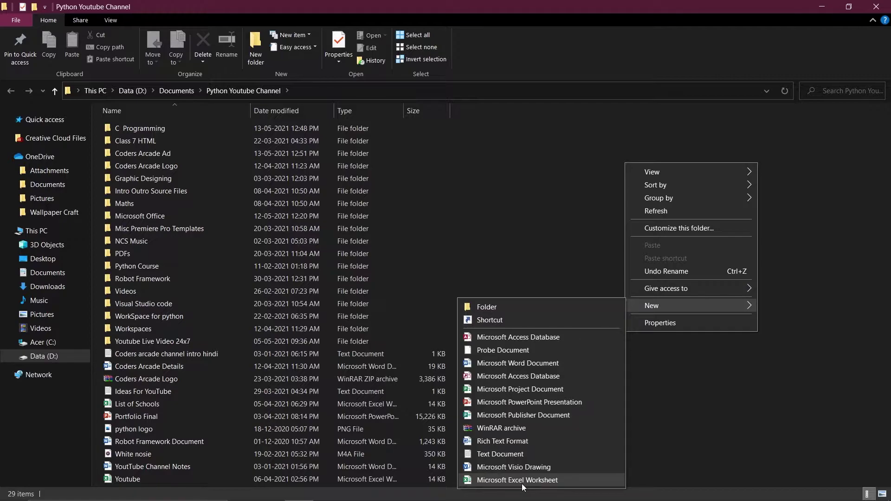
{"action": "left_click", "coordinate": [779, 396]}
{"action": "left_click", "coordinate": [877, 7]}
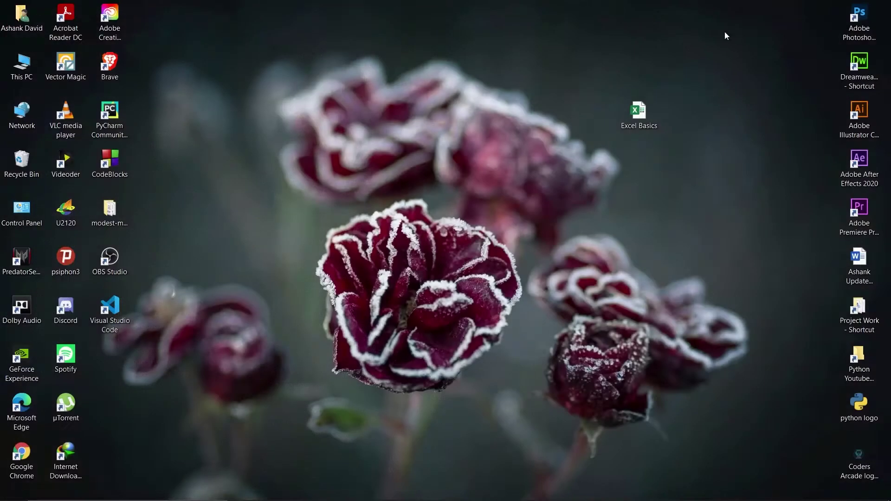
Reposition the Excel Basics file on the desktop and open it in Excel
{"action": "left_click_drag", "start_coordinate": [628, 107], "coordinate": [676, 77]}
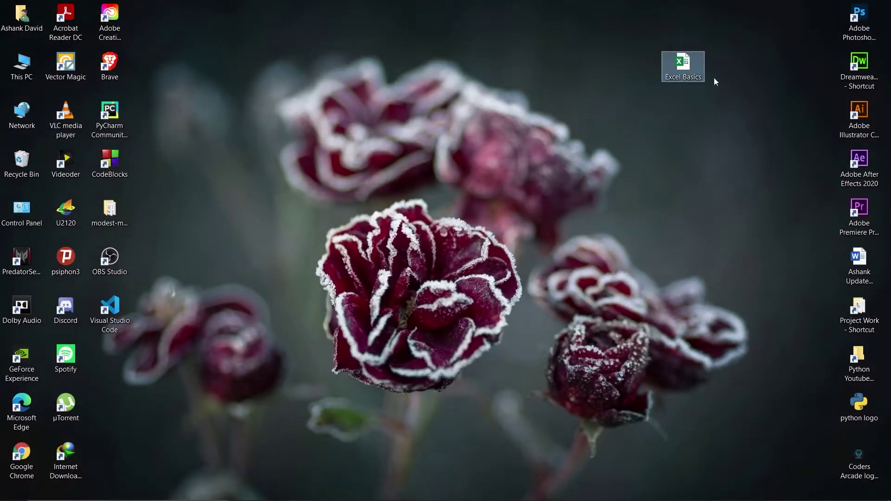
{"action": "left_click", "coordinate": [705, 93]}
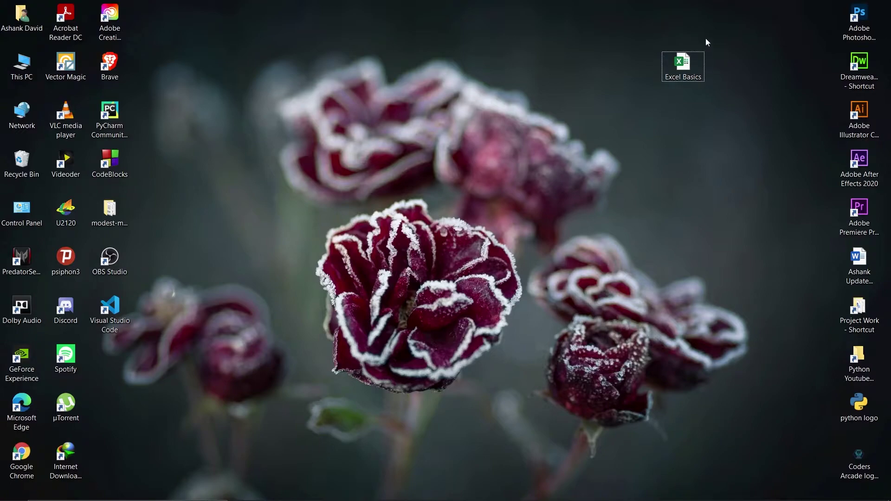
{"action": "double_click", "coordinate": [676, 60]}
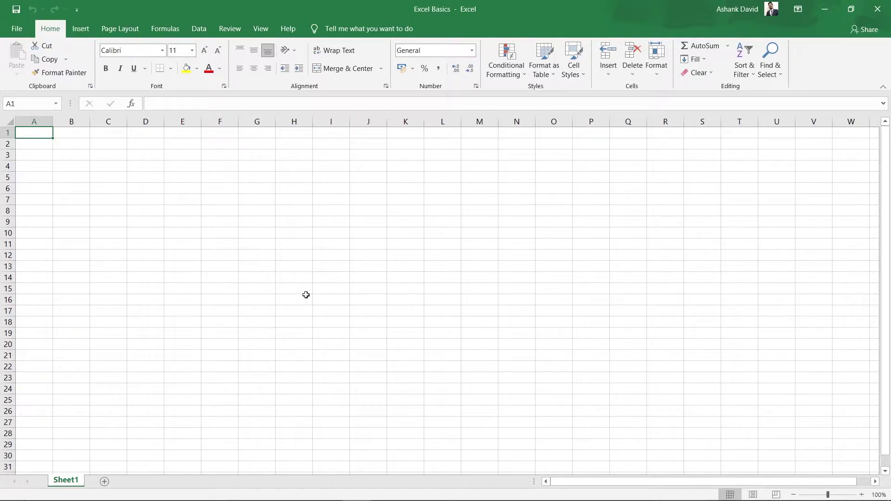
Review the Quick Access Toolbar customization choices and the ribbon display options without changing them
{"action": "left_click", "coordinate": [77, 12]}
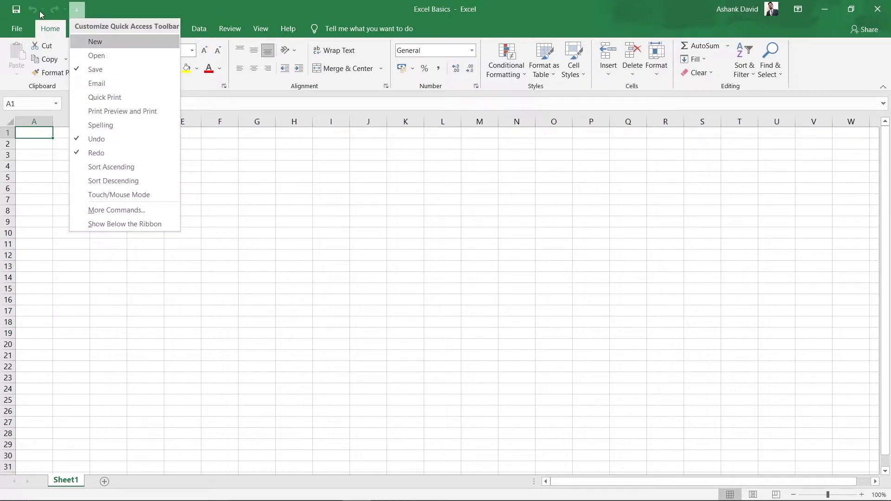
{"action": "left_click", "coordinate": [112, 7]}
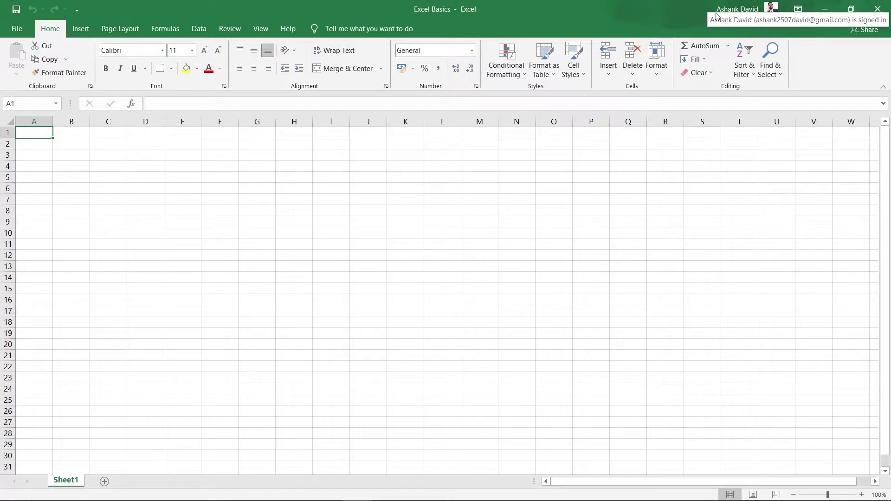
{"action": "left_click", "coordinate": [798, 10]}
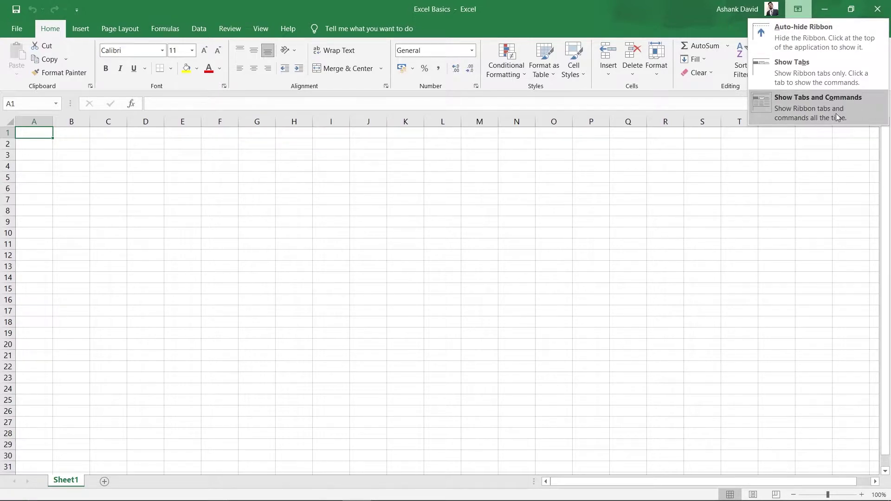
{"action": "left_click", "coordinate": [42, 23]}
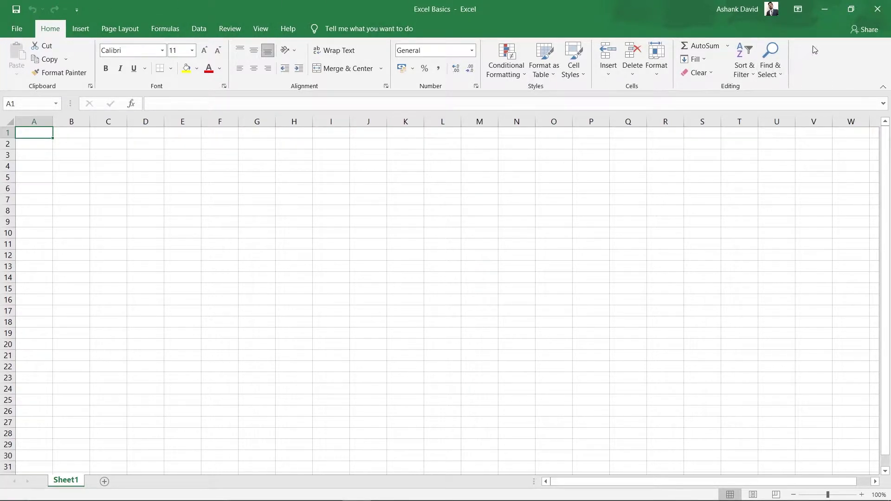
Set the ribbon to auto-hide and temporarily reveal it to browse the Insert, Page Layout, Formulas and Home commands
{"action": "left_click", "coordinate": [799, 9]}
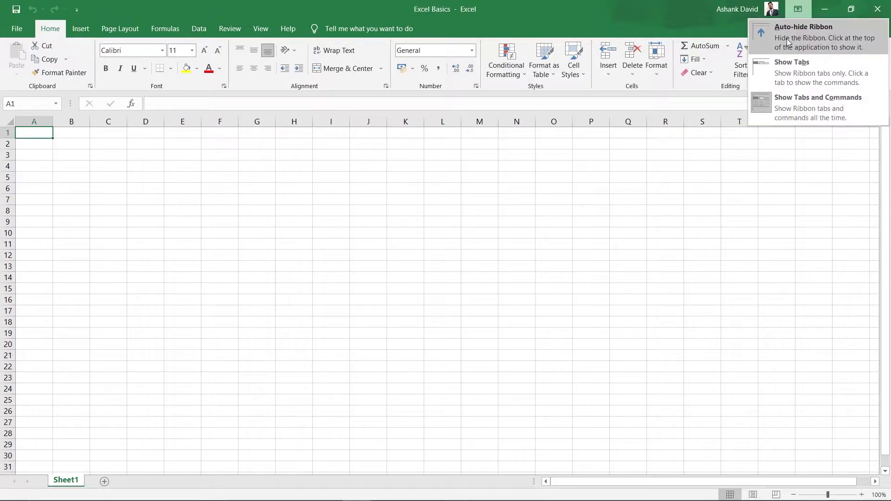
{"action": "left_click", "coordinate": [804, 46]}
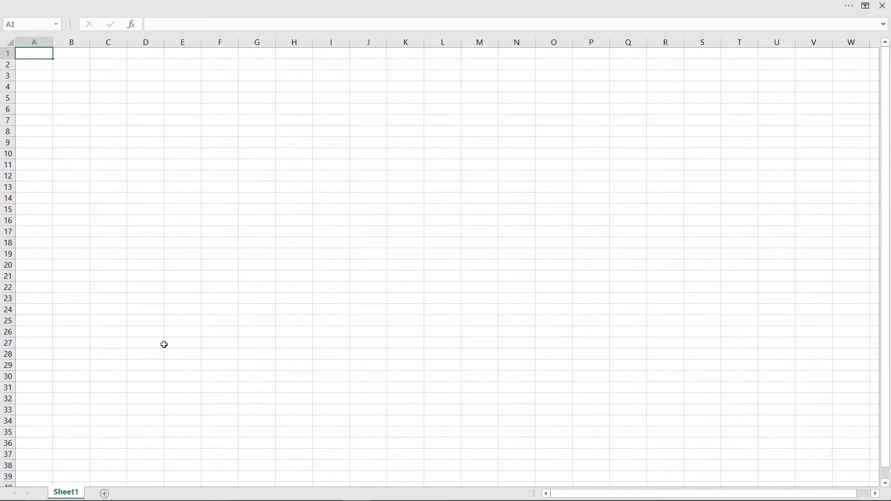
{"action": "mouse_move", "coordinate": [421, 2]}
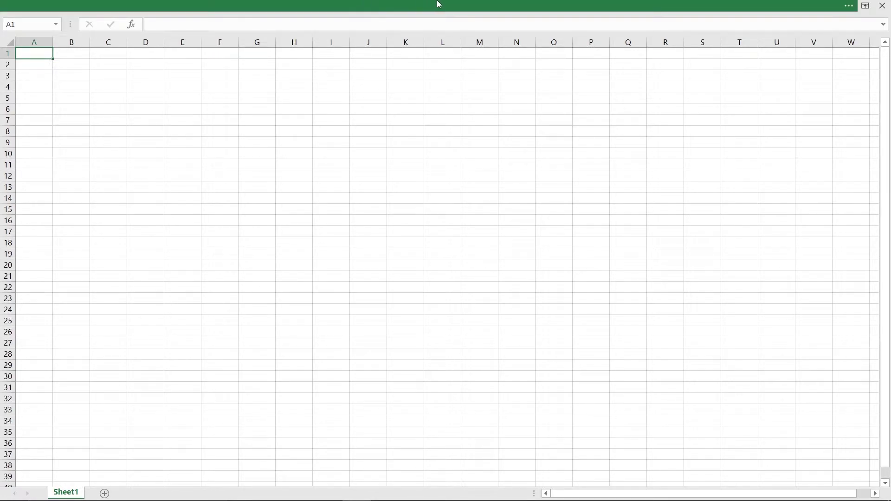
{"action": "left_click", "coordinate": [378, 5]}
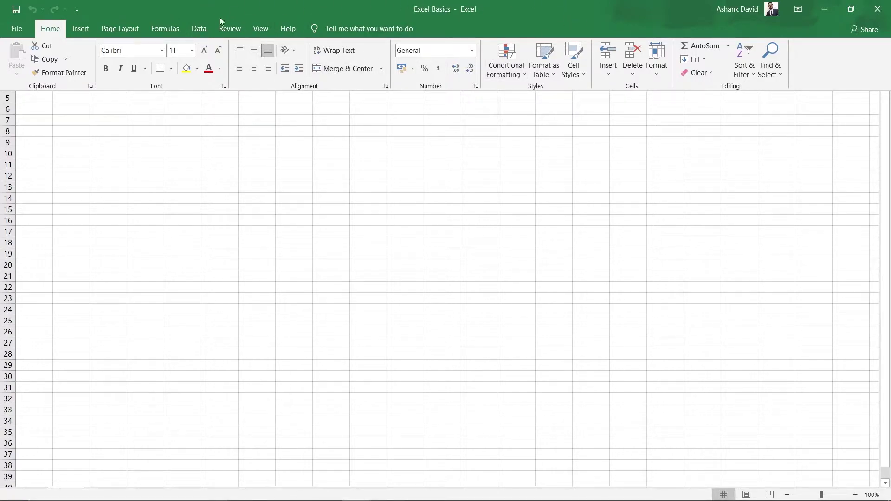
{"action": "left_click", "coordinate": [81, 29]}
{"action": "left_click", "coordinate": [119, 29]}
{"action": "left_click", "coordinate": [165, 28]}
{"action": "left_click", "coordinate": [44, 30]}
Set the ribbon to show tabs only and temporarily expand each command set from Home to Help
{"action": "left_click", "coordinate": [800, 9]}
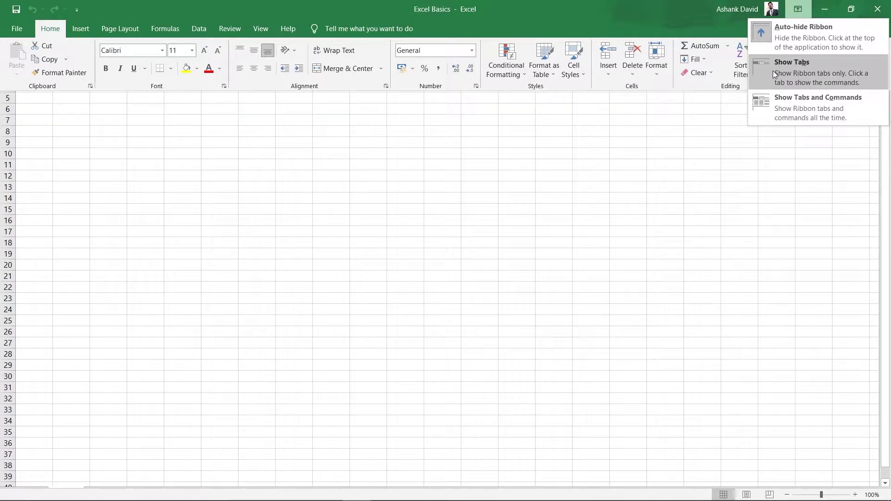
{"action": "left_click", "coordinate": [801, 70]}
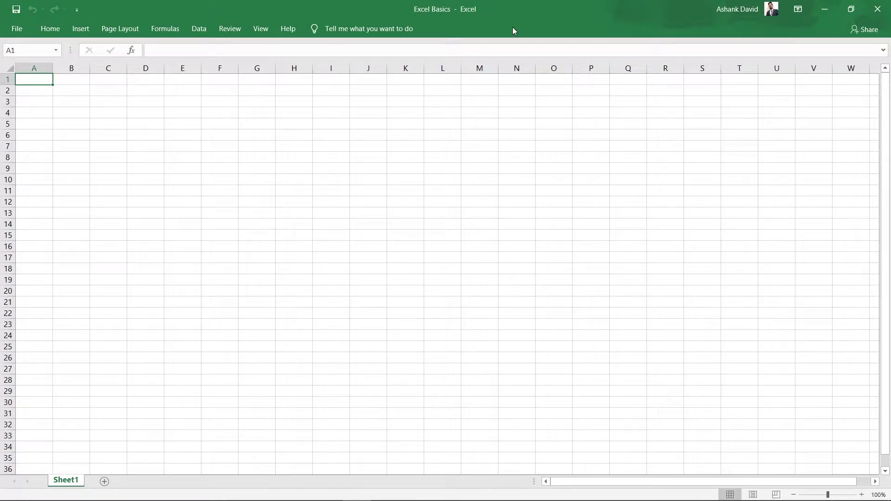
{"action": "left_click", "coordinate": [51, 31]}
{"action": "left_click", "coordinate": [81, 29]}
{"action": "left_click", "coordinate": [120, 29]}
{"action": "left_click", "coordinate": [164, 30]}
{"action": "left_click", "coordinate": [199, 29]}
{"action": "left_click", "coordinate": [227, 28]}
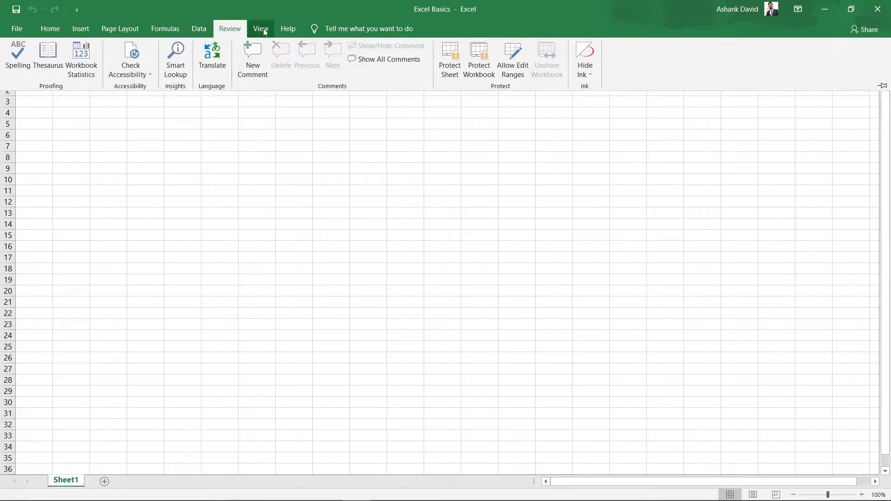
{"action": "left_click", "coordinate": [260, 28]}
{"action": "left_click", "coordinate": [288, 29]}
{"action": "left_click", "coordinate": [50, 29]}
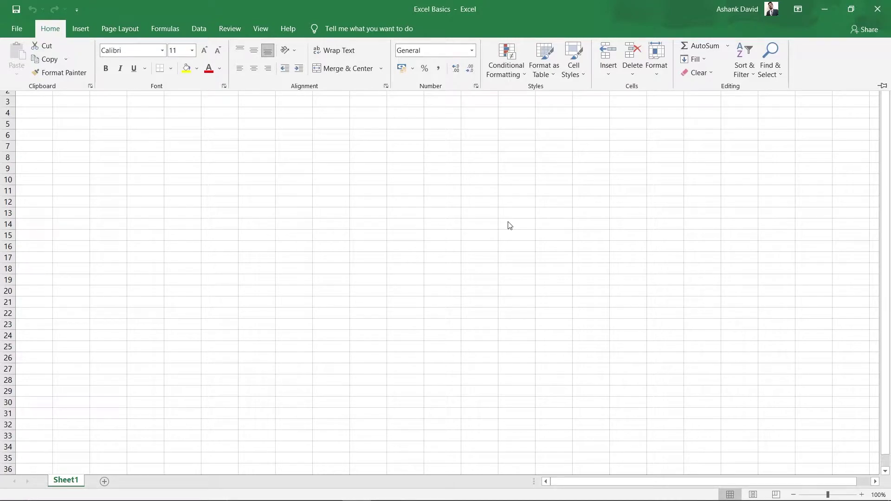
{"action": "left_click", "coordinate": [506, 246]}
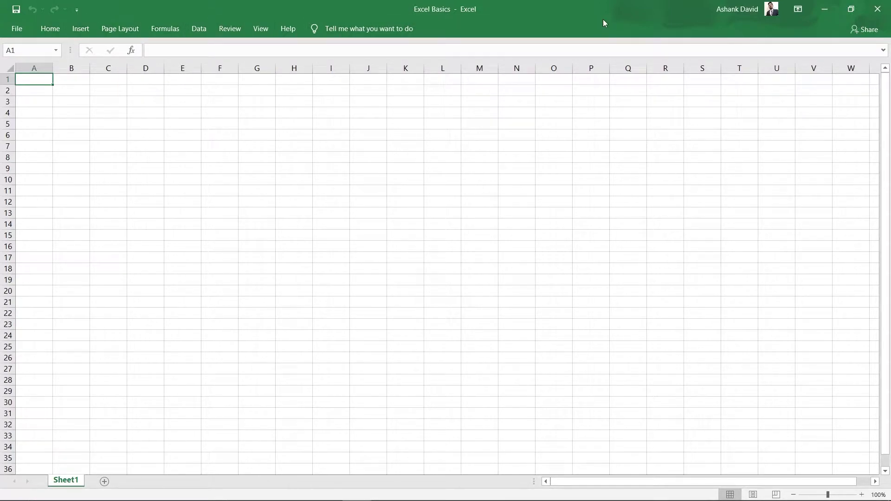
Set the ribbon to show both tabs and commands all the time
{"action": "left_click", "coordinate": [795, 11]}
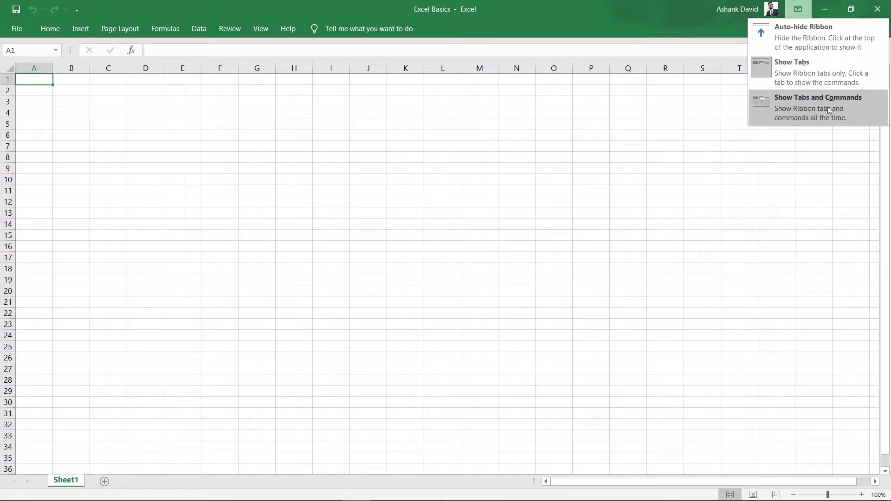
{"action": "left_click", "coordinate": [800, 105]}
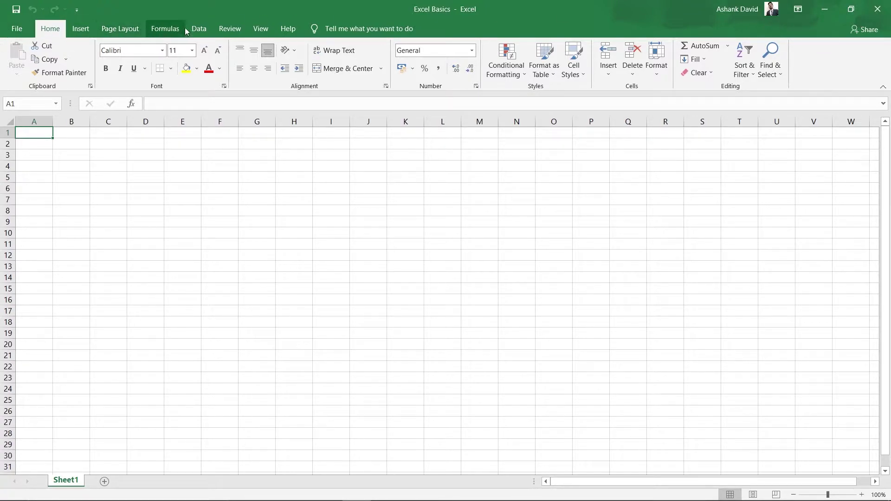
Look through the ribbon's command sets from Insert to Help and return to the Home commands
{"action": "left_click", "coordinate": [81, 29]}
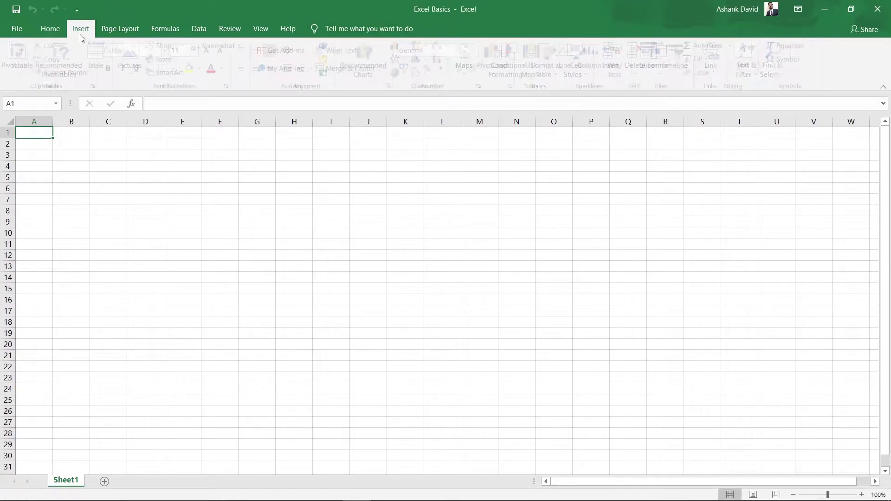
{"action": "left_click", "coordinate": [120, 28]}
{"action": "left_click", "coordinate": [165, 29]}
{"action": "left_click", "coordinate": [198, 25]}
{"action": "left_click", "coordinate": [230, 28]}
{"action": "left_click", "coordinate": [261, 27]}
{"action": "left_click", "coordinate": [287, 28]}
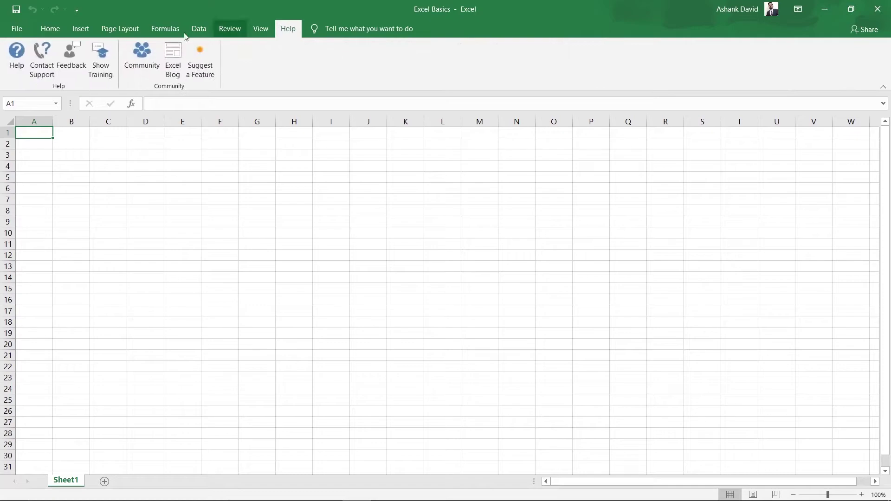
{"action": "left_click", "coordinate": [50, 30]}
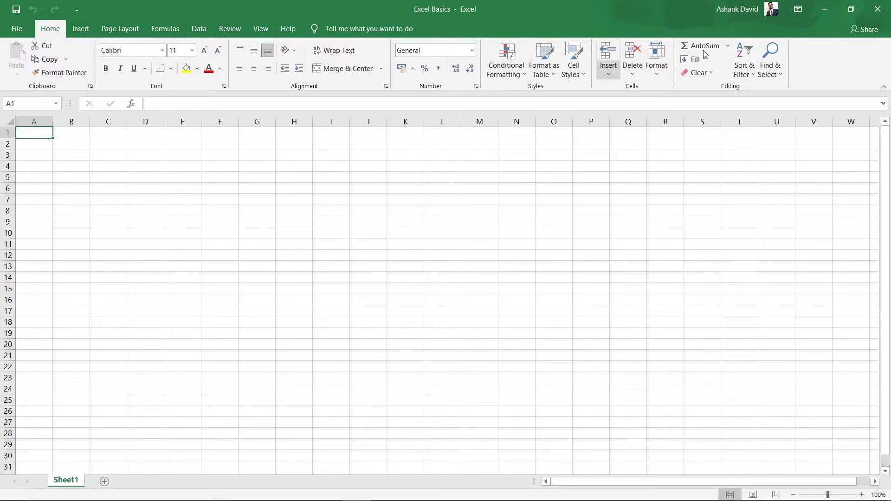
Compare the command groups offered for Home, Insert, Page Layout, Formulas, Data, Review and View
{"action": "left_click", "coordinate": [80, 29]}
{"action": "left_click", "coordinate": [120, 29]}
{"action": "left_click", "coordinate": [165, 29]}
{"action": "scroll", "coordinate": [197, 29], "scroll_direction": "down", "scroll_amount": 3}
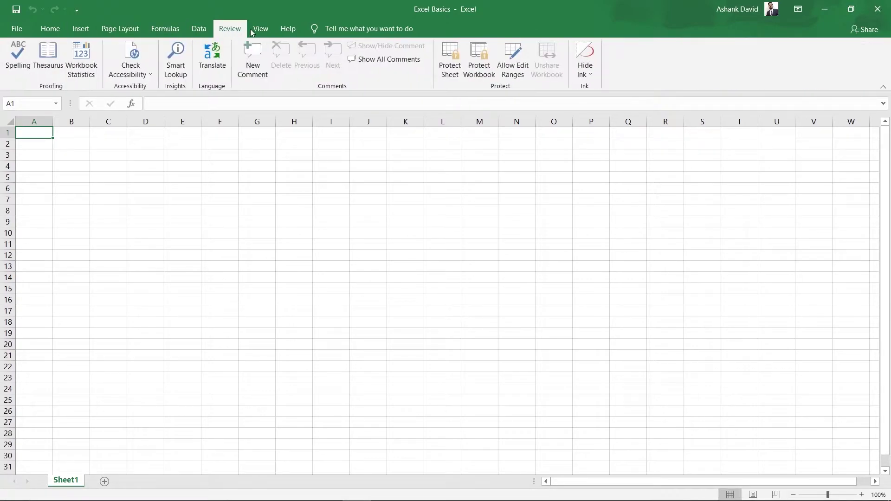
{"action": "scroll", "coordinate": [195, 31], "scroll_direction": "up", "scroll_amount": 1}
{"action": "scroll", "coordinate": [194, 31], "scroll_direction": "up", "scroll_amount": 5}
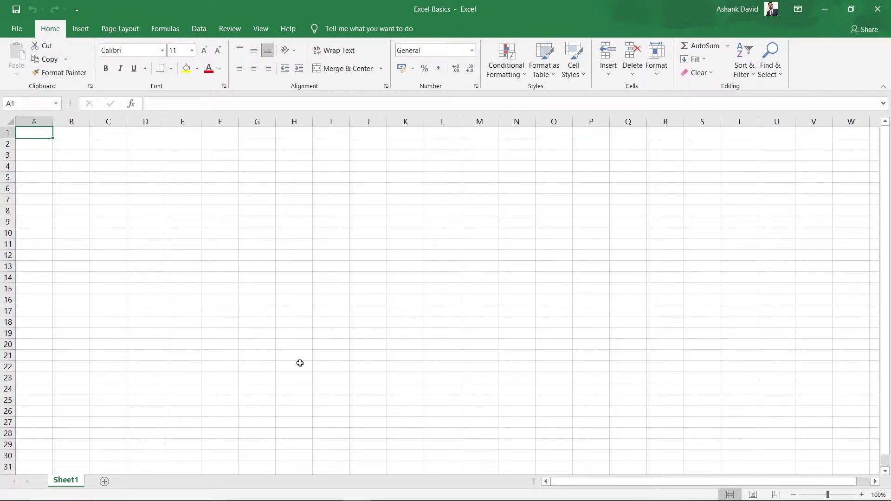
{"action": "left_click", "coordinate": [80, 29]}
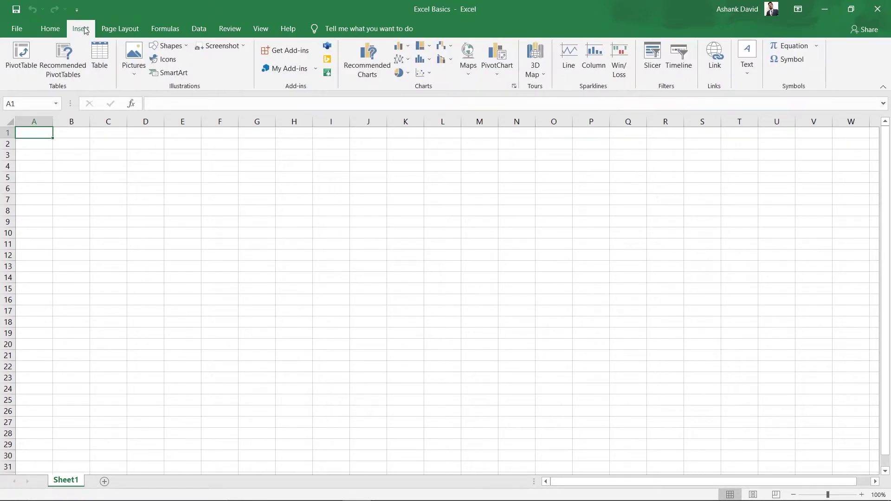
{"action": "left_click", "coordinate": [119, 29]}
{"action": "left_click", "coordinate": [165, 28]}
{"action": "left_click", "coordinate": [204, 30]}
{"action": "left_click", "coordinate": [229, 29]}
{"action": "left_click", "coordinate": [261, 28]}
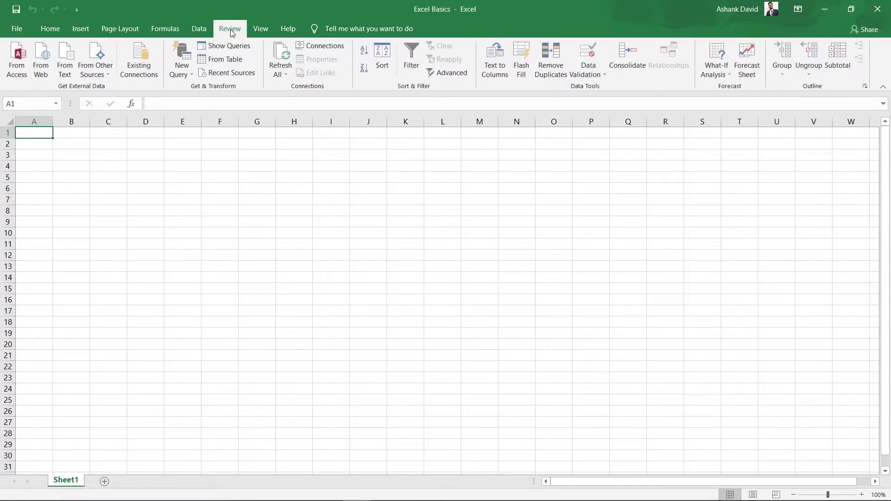
Review the ribbon's command sets from Insert to Help once more and return to the Home commands
{"action": "left_click", "coordinate": [288, 29]}
{"action": "left_click", "coordinate": [65, 29]}
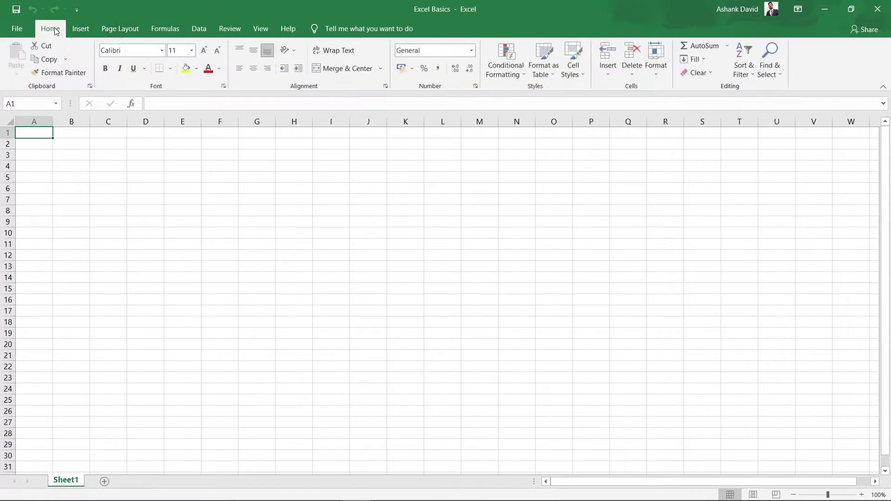
{"action": "left_click", "coordinate": [75, 29]}
{"action": "left_click", "coordinate": [120, 29]}
{"action": "left_click", "coordinate": [165, 29]}
{"action": "left_click", "coordinate": [204, 29]}
{"action": "left_click", "coordinate": [230, 29]}
{"action": "left_click", "coordinate": [261, 29]}
{"action": "left_click", "coordinate": [80, 29]}
{"action": "left_click", "coordinate": [119, 28]}
{"action": "left_click", "coordinate": [165, 29]}
{"action": "left_click", "coordinate": [199, 28]}
{"action": "left_click", "coordinate": [229, 29]}
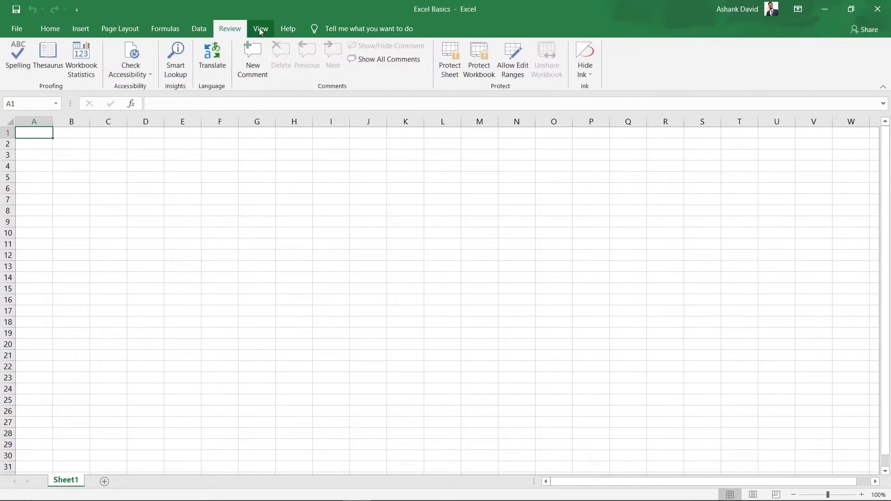
{"action": "left_click", "coordinate": [260, 29]}
{"action": "left_click", "coordinate": [288, 29]}
{"action": "left_click", "coordinate": [52, 28]}
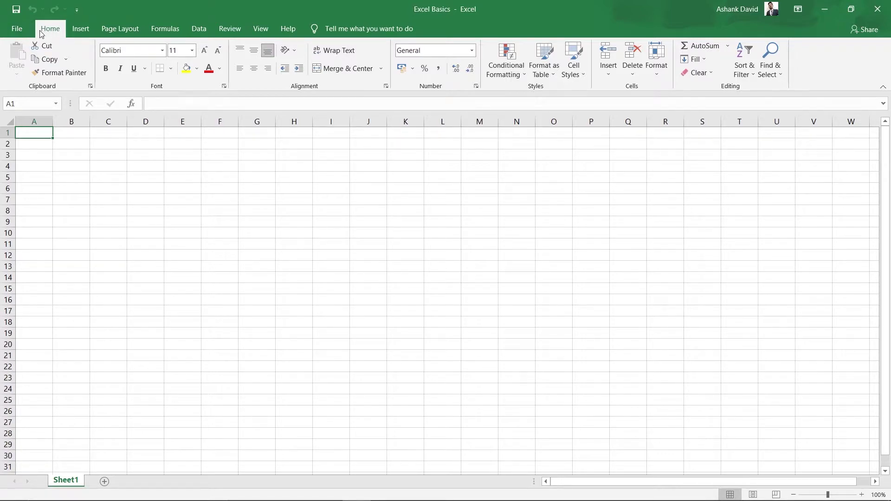
Examine the file-management commands in the File view, from New to Close, and return to the worksheet
{"action": "left_click", "coordinate": [19, 31]}
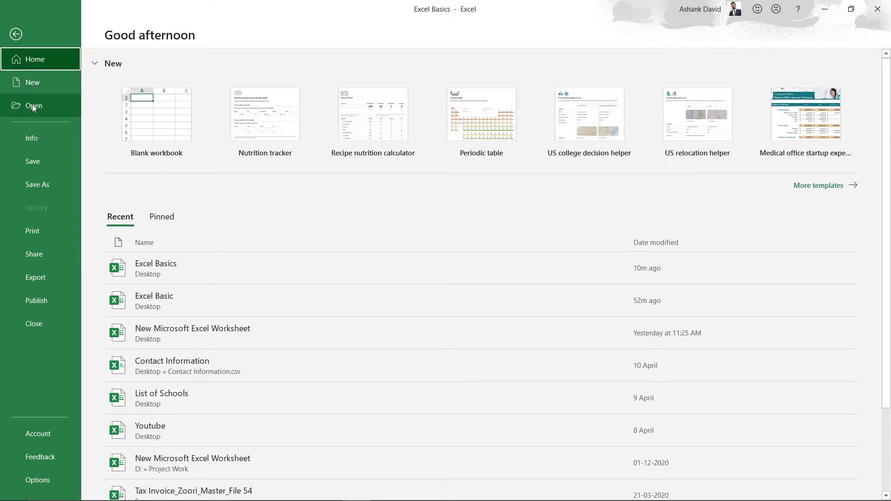
{"action": "left_click", "coordinate": [17, 35]}
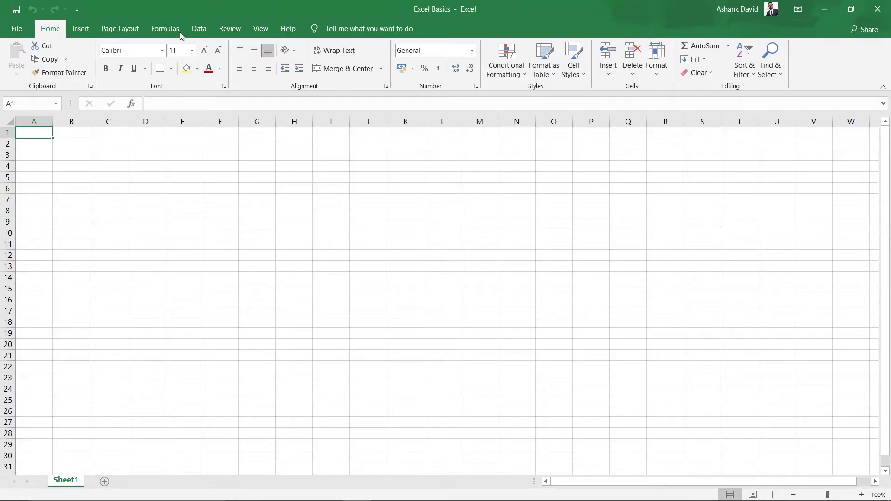
{"action": "left_click", "coordinate": [14, 29]}
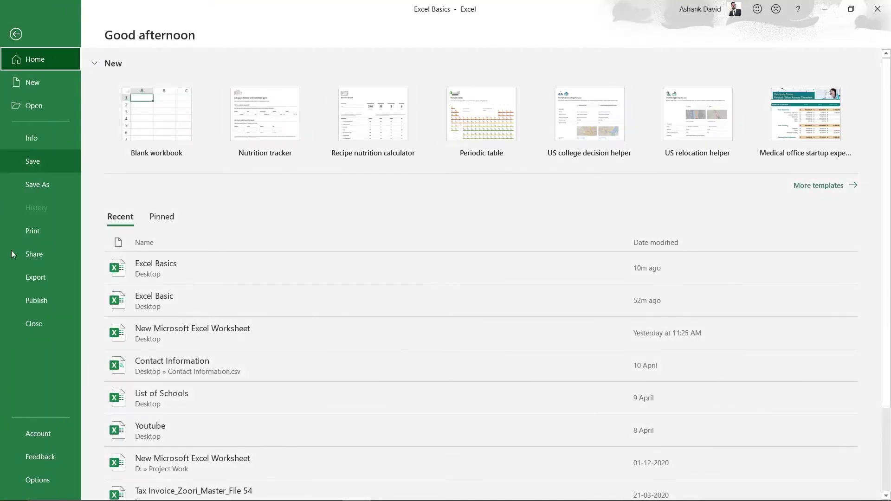
{"action": "left_click", "coordinate": [21, 33]}
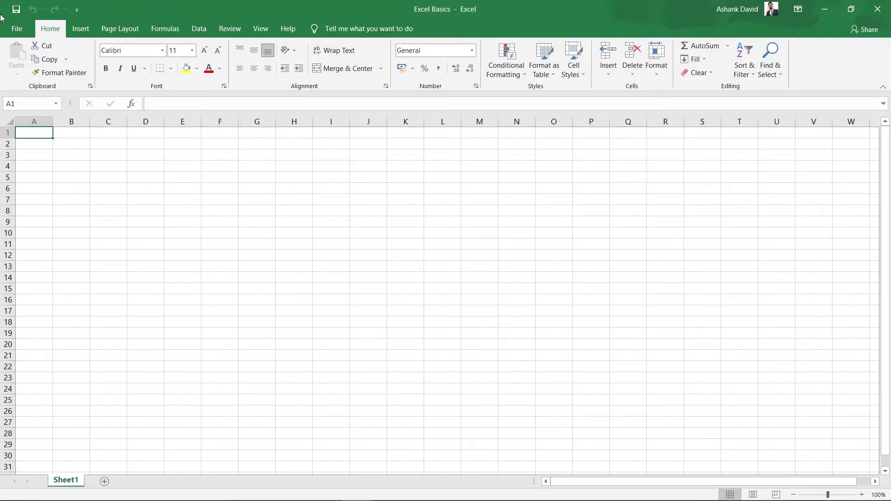
Browse the templates offered for a new workbook and return to the worksheet without creating one
{"action": "left_click", "coordinate": [18, 32]}
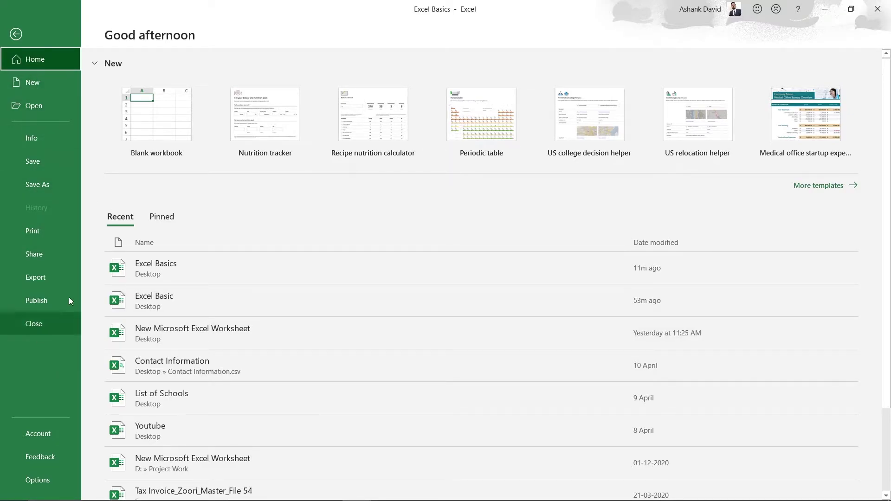
{"action": "left_click", "coordinate": [40, 81]}
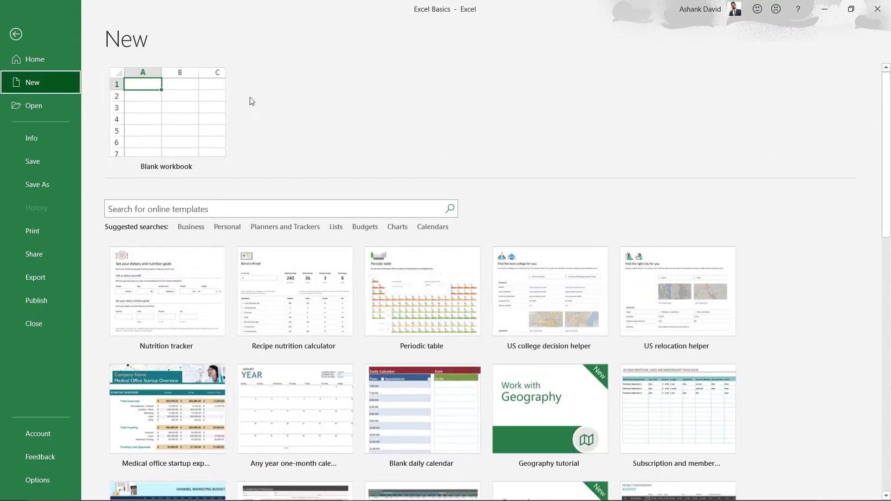
{"action": "scroll", "coordinate": [269, 95], "scroll_direction": "down", "scroll_amount": 2}
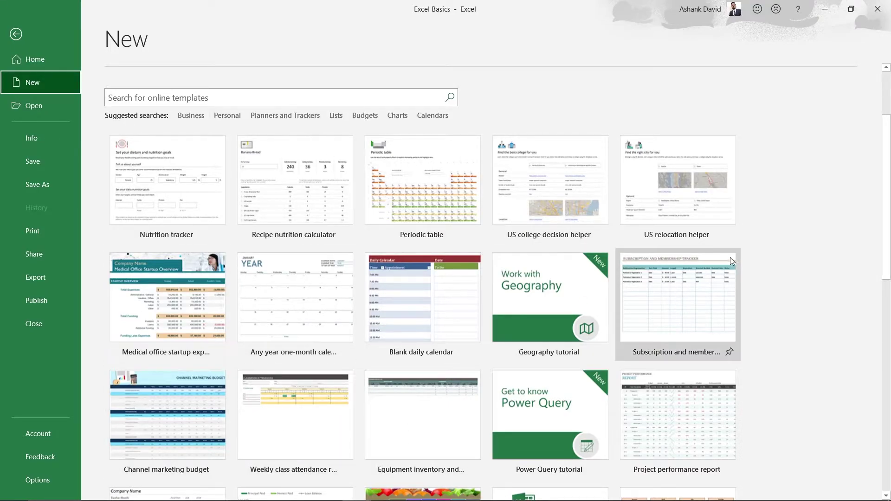
{"action": "scroll", "coordinate": [785, 253], "scroll_direction": "down", "scroll_amount": 1}
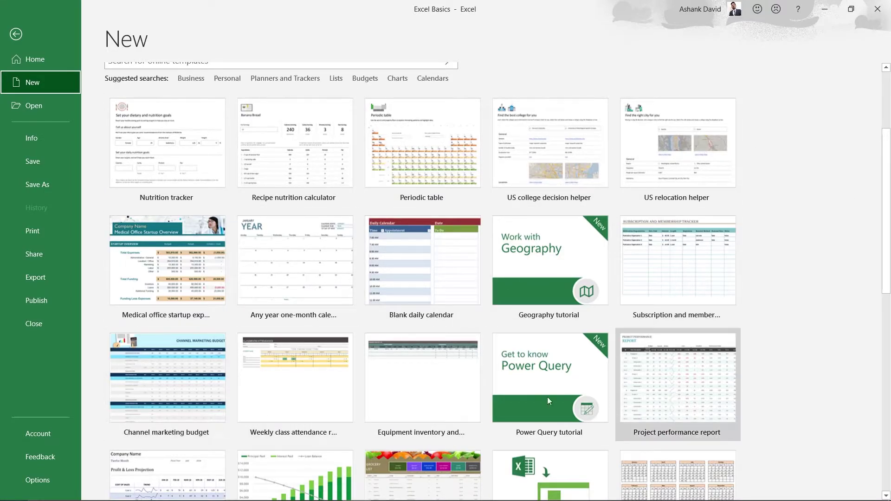
{"action": "scroll", "coordinate": [374, 447], "scroll_direction": "down", "scroll_amount": 2}
{"action": "scroll", "coordinate": [678, 431], "scroll_direction": "up", "scroll_amount": 6}
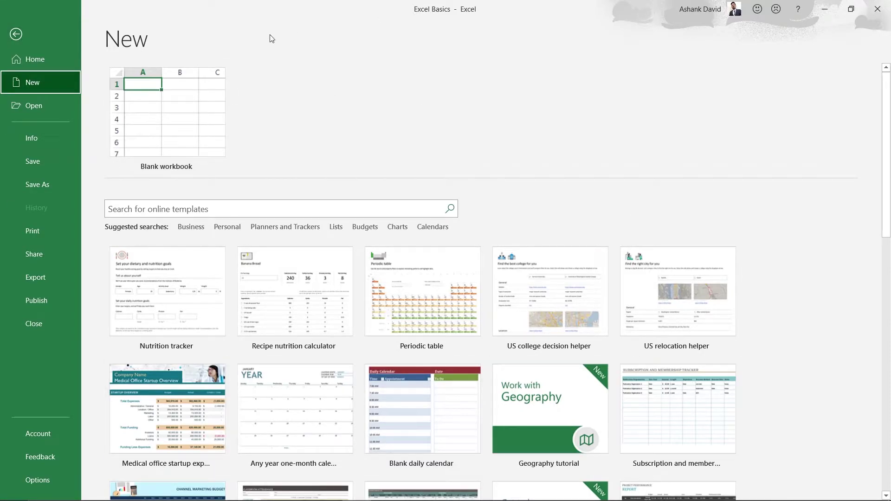
{"action": "left_click", "coordinate": [35, 35]}
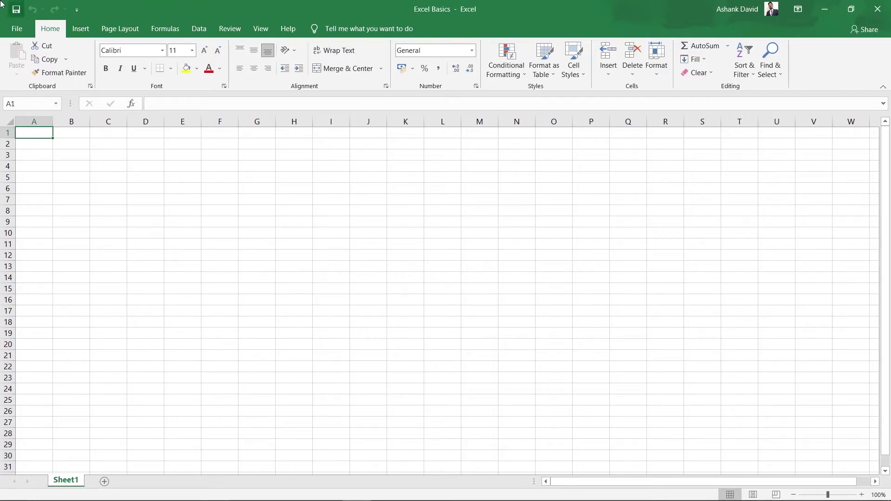
{"action": "left_click", "coordinate": [21, 30]}
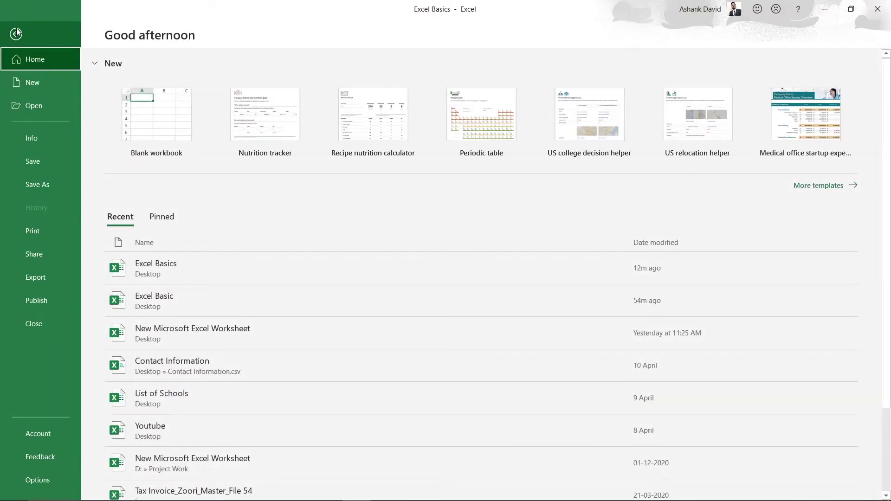
{"action": "left_click", "coordinate": [16, 34]}
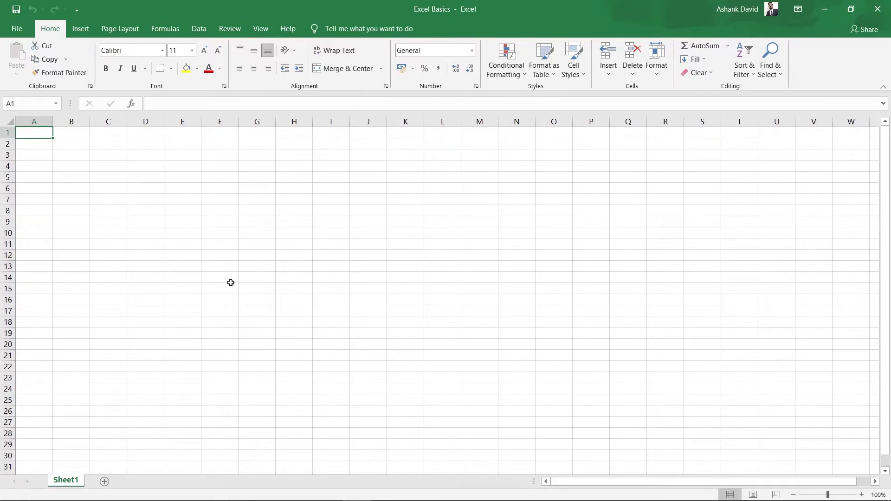
Select different cells across the sheet, including I7, F15 and C4, and check each one's reference in the Name Box
{"action": "left_click", "coordinate": [326, 200]}
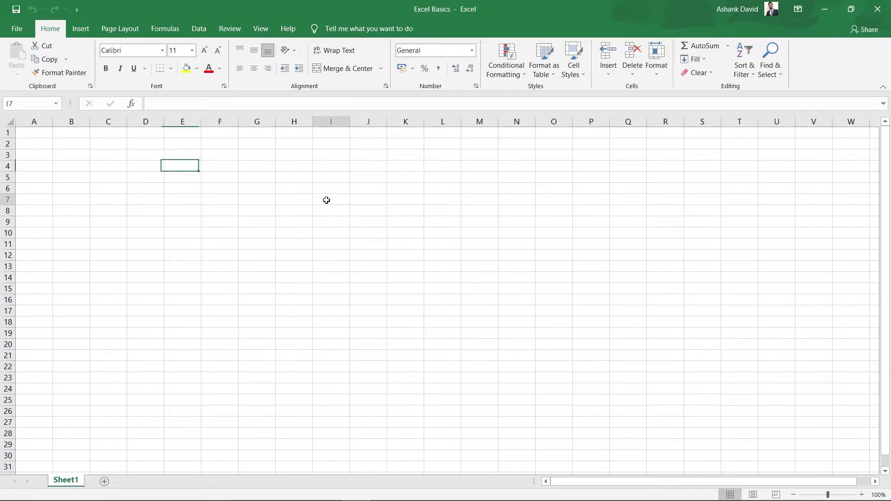
{"action": "left_click", "coordinate": [18, 105]}
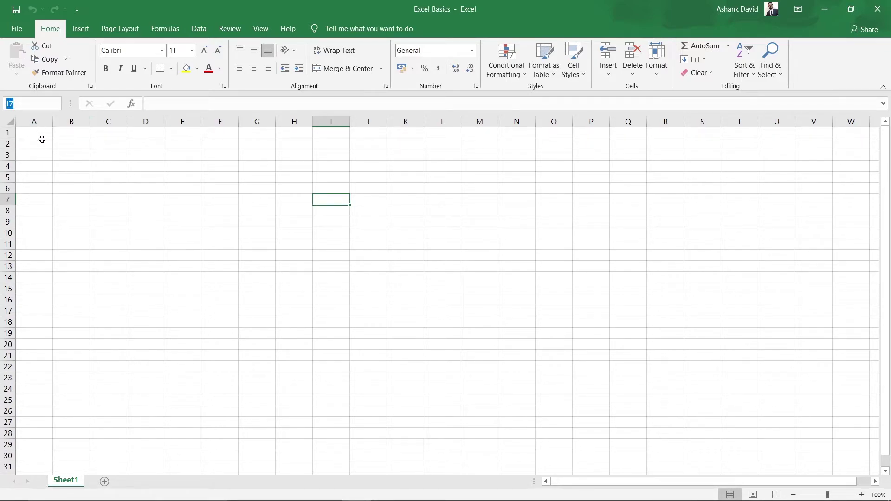
{"action": "left_click", "coordinate": [210, 288]}
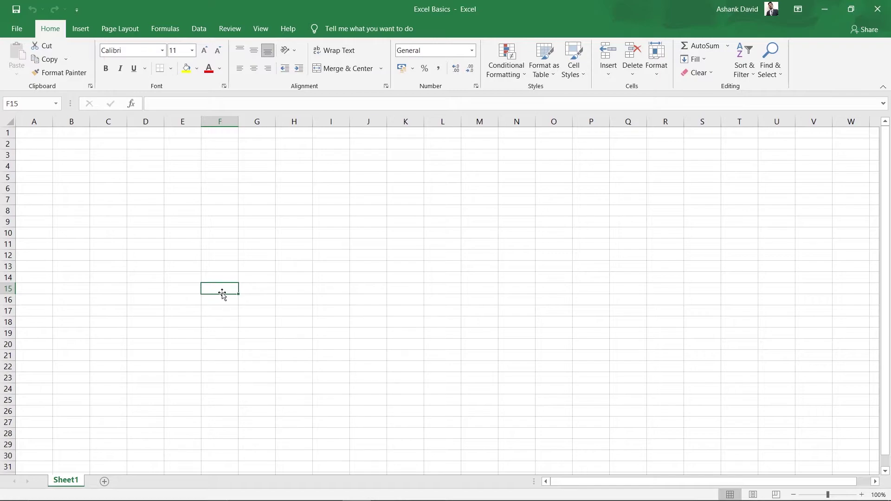
{"action": "left_click", "coordinate": [23, 105]}
{"action": "left_click", "coordinate": [140, 220]}
{"action": "left_click", "coordinate": [438, 356]}
{"action": "left_click", "coordinate": [274, 345]}
{"action": "left_click", "coordinate": [169, 345]}
{"action": "left_click", "coordinate": [154, 208]}
{"action": "left_click", "coordinate": [414, 208]}
{"action": "left_click", "coordinate": [297, 281]}
{"action": "left_click", "coordinate": [501, 281]}
{"action": "left_click", "coordinate": [358, 373]}
{"action": "left_click", "coordinate": [110, 165]}
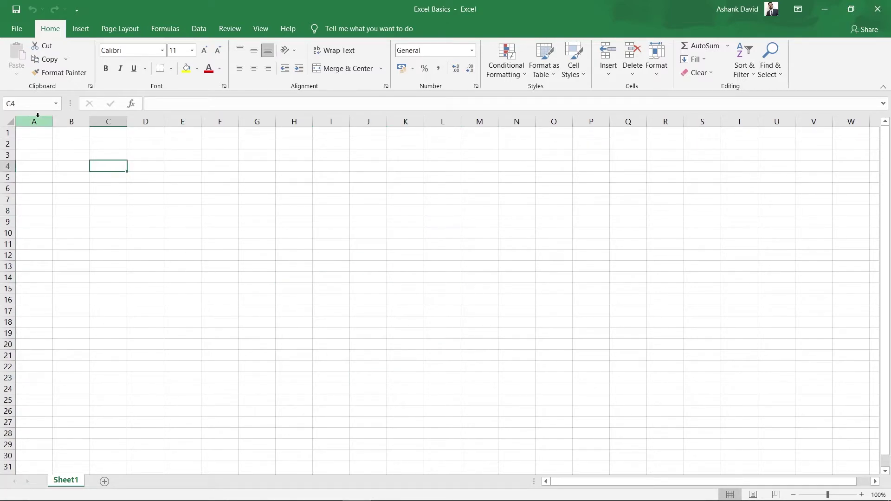
{"action": "left_click", "coordinate": [10, 104]}
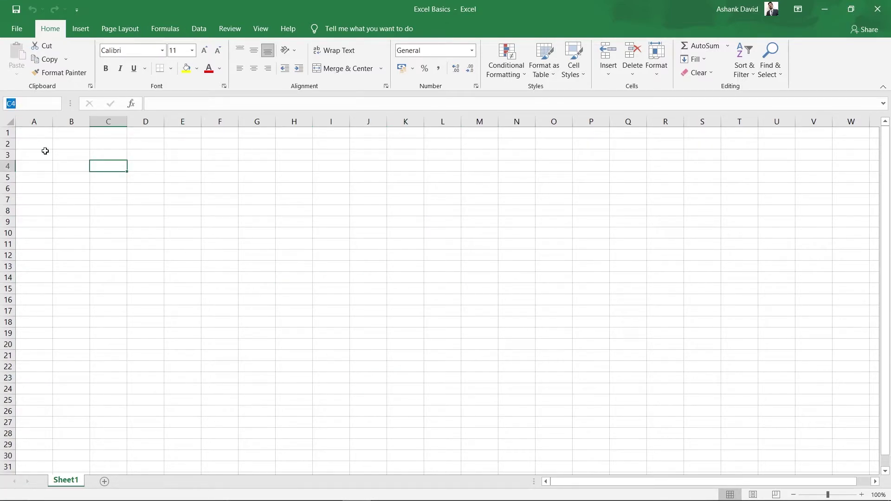
Widen the Name Box beside the formula bar and shrink it back to its original width
{"action": "left_click", "coordinate": [70, 101]}
{"action": "left_click_drag", "start_coordinate": [70, 102], "coordinate": [244, 101]}
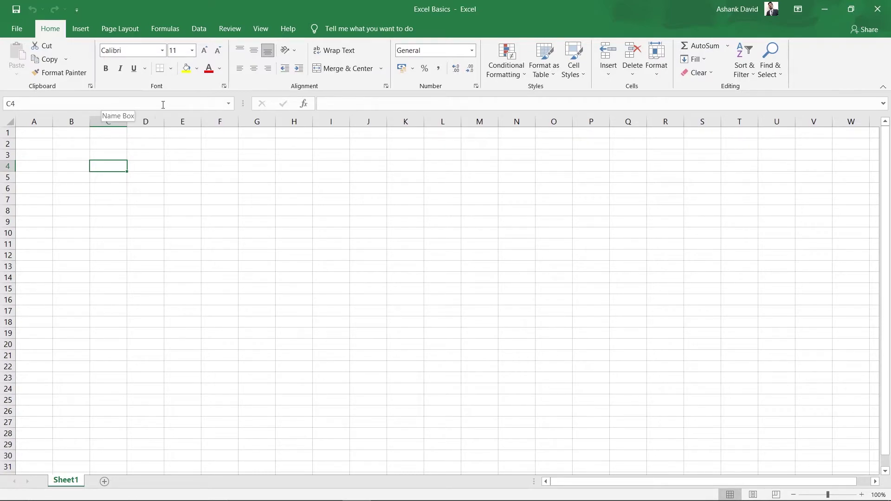
{"action": "left_click_drag", "start_coordinate": [243, 103], "coordinate": [70, 103]}
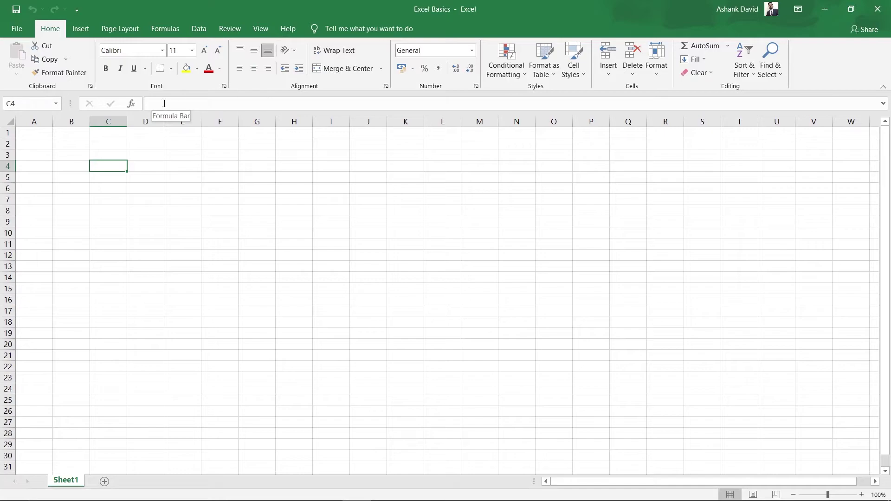
Try editing the empty cells C4 and G8 through the formula bar without entering anything
{"action": "left_click", "coordinate": [182, 104]}
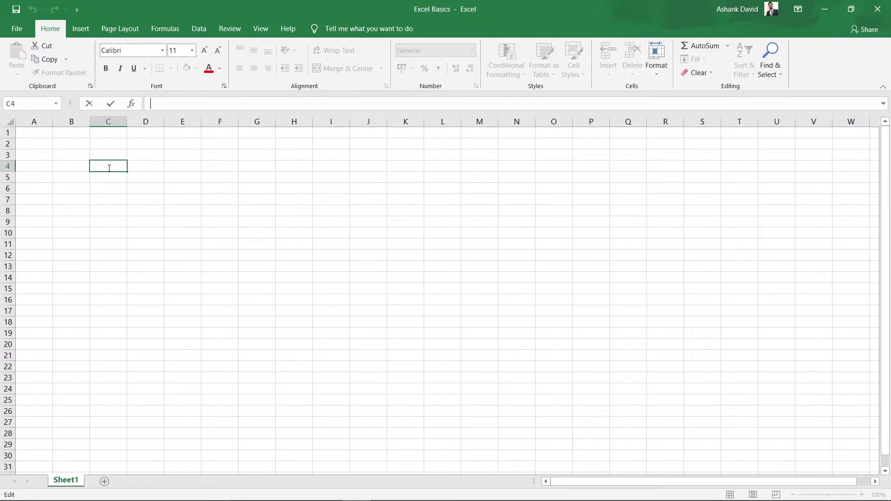
{"action": "left_click", "coordinate": [256, 209]}
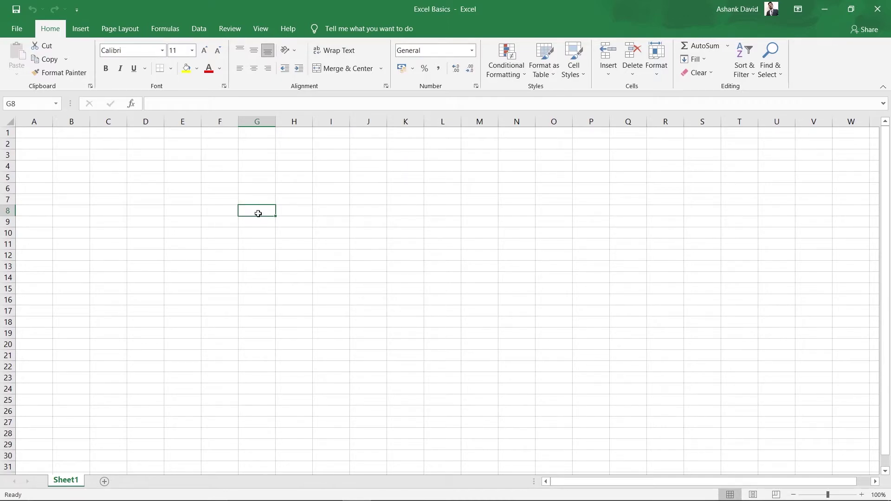
{"action": "left_click", "coordinate": [204, 100]}
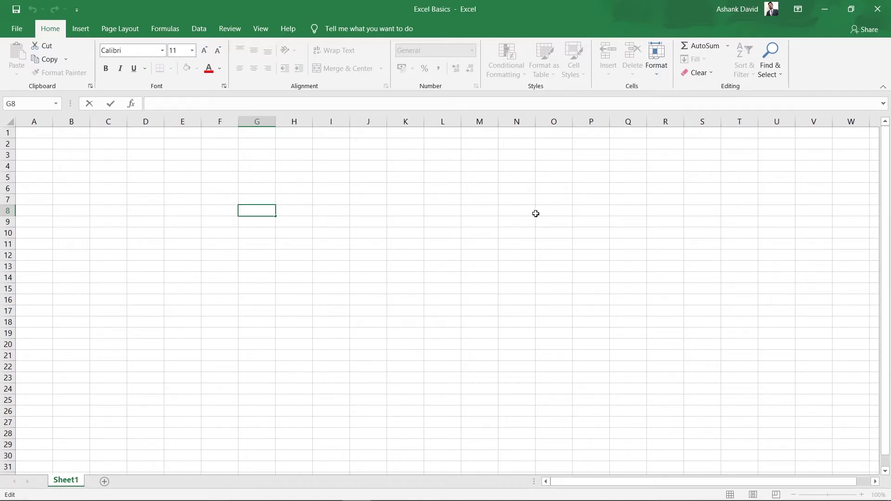
Try in-cell editing on the empty cells G7, I4, F4 and F7, leaving them blank
{"action": "left_click", "coordinate": [263, 199]}
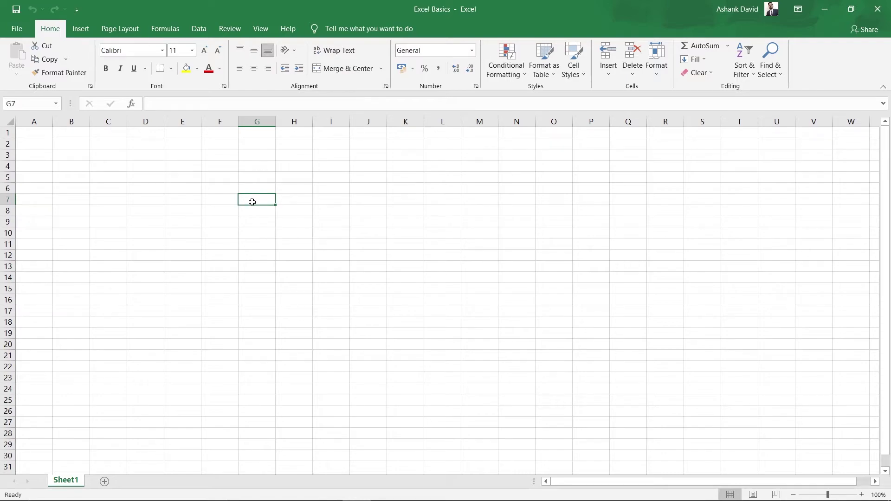
{"action": "key", "text": "F2"}
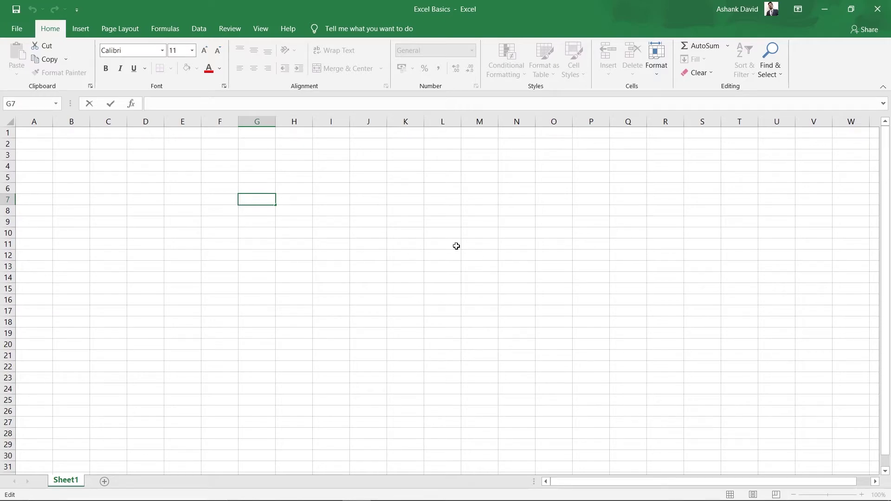
{"action": "double_click", "coordinate": [327, 167]}
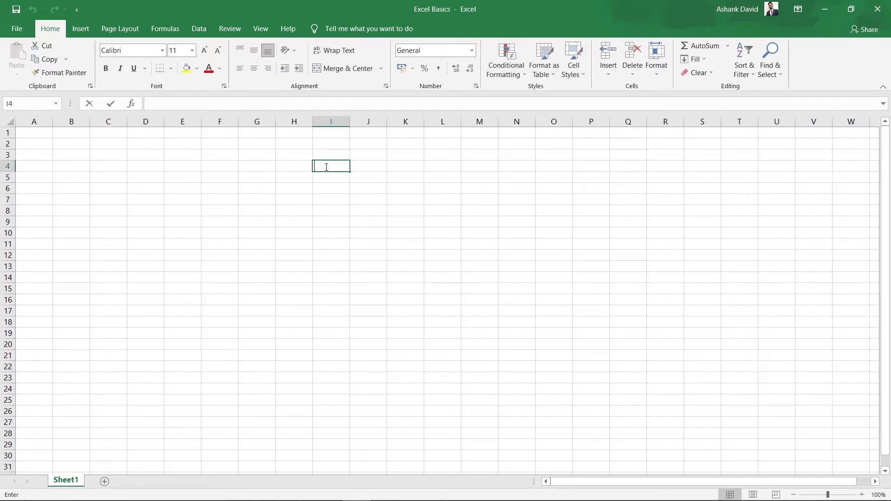
{"action": "double_click", "coordinate": [217, 166]}
{"action": "double_click", "coordinate": [217, 201]}
{"action": "left_click", "coordinate": [266, 184]}
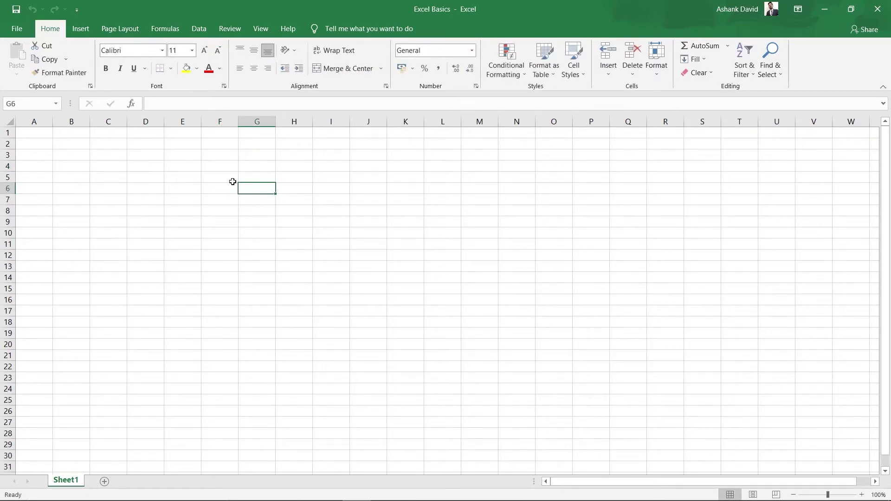
Enter the sample text "sdfsdfsdf" in cell E5
{"action": "left_click", "coordinate": [182, 175]}
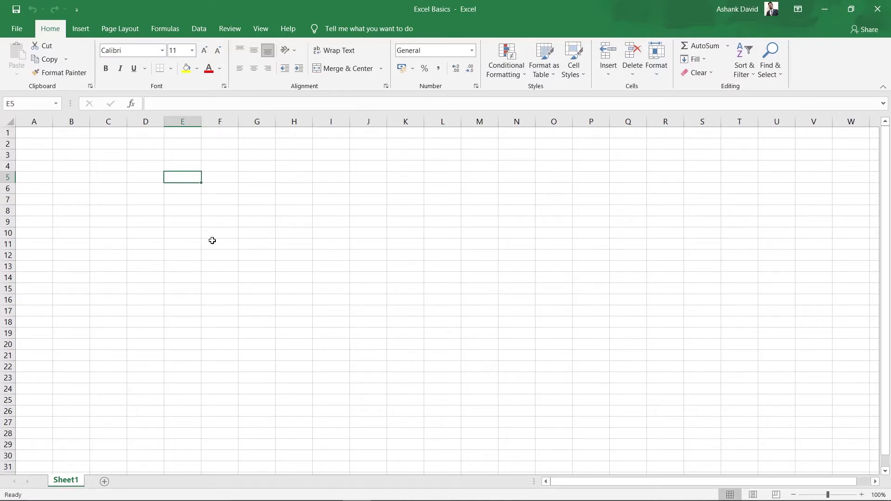
{"action": "type", "text": "sdfsdfsdf"}
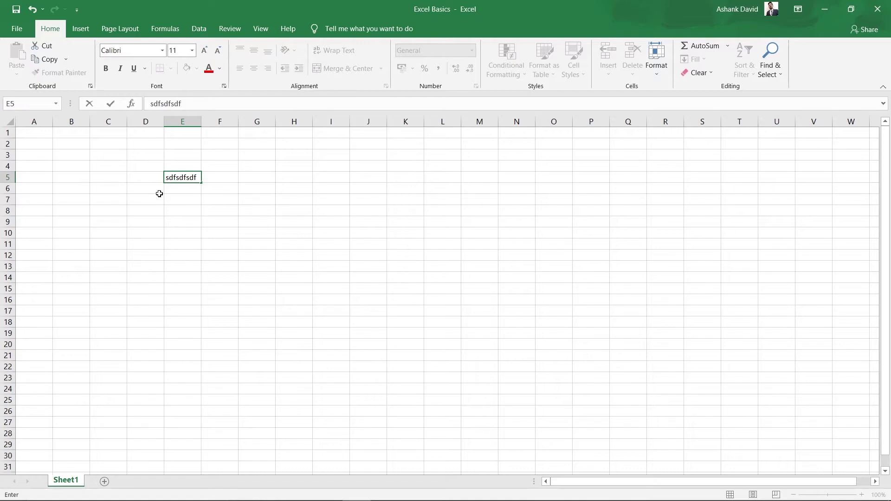
{"action": "left_click", "coordinate": [294, 254]}
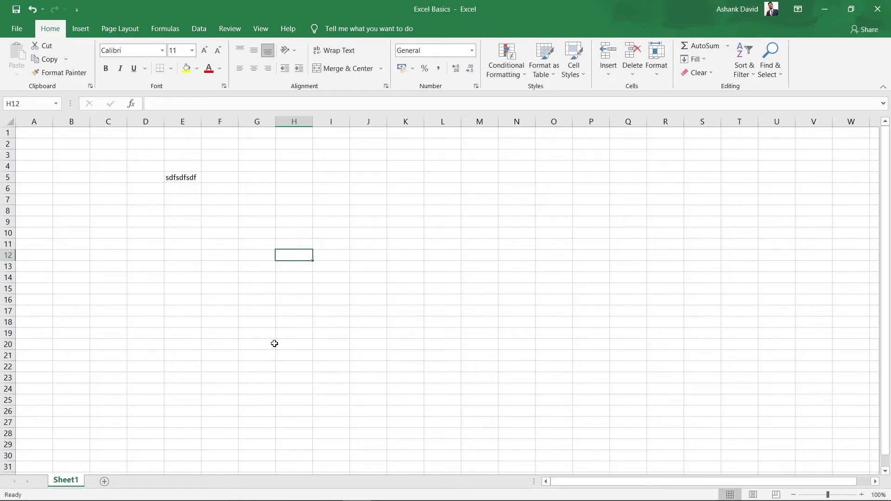
Enter "Coders" in cell F11 and "Arcade" in cell F12
{"action": "left_click", "coordinate": [217, 204]}
{"action": "left_click", "coordinate": [210, 246]}
{"action": "type", "text": "Coders"}
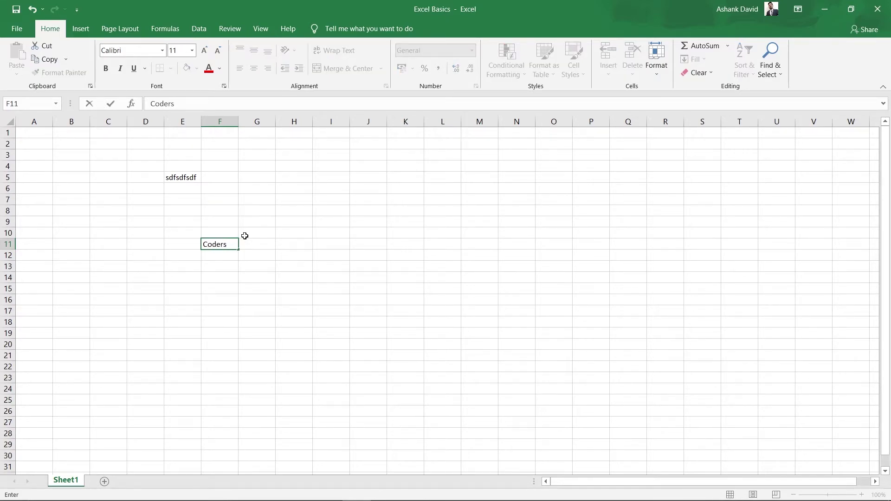
{"action": "key", "text": "Return"}
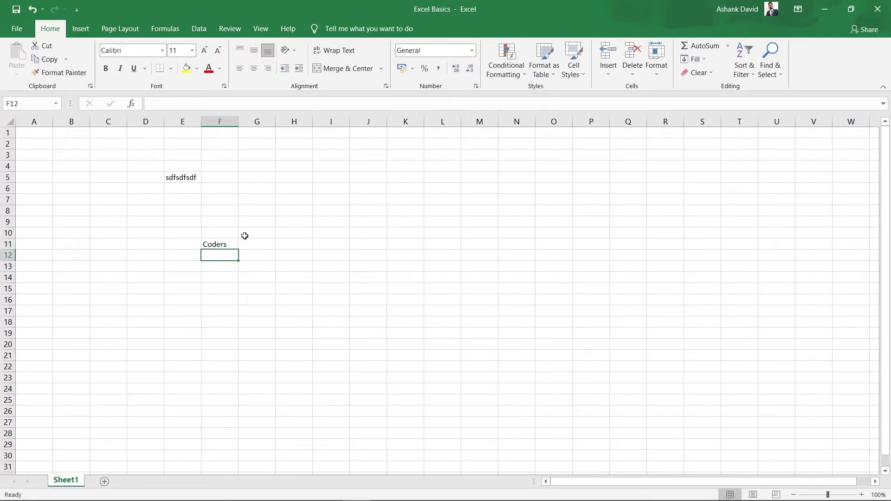
{"action": "type", "text": "Arcade"}
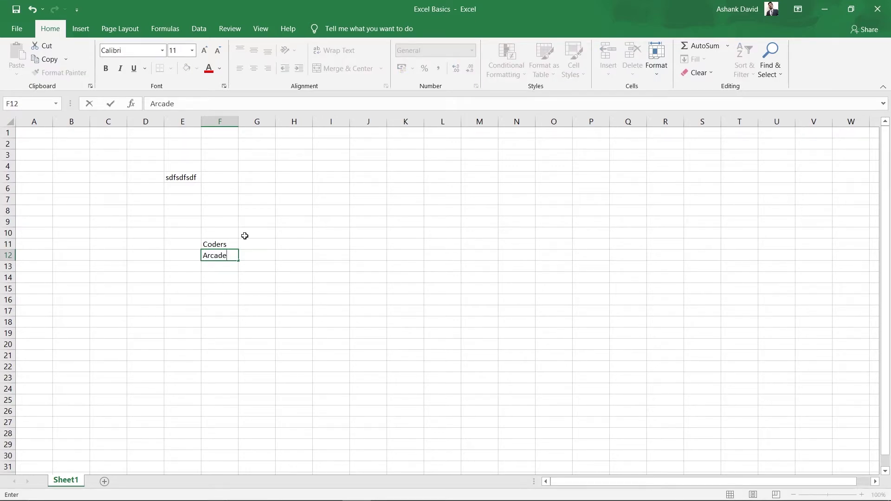
{"action": "key", "text": "Return"}
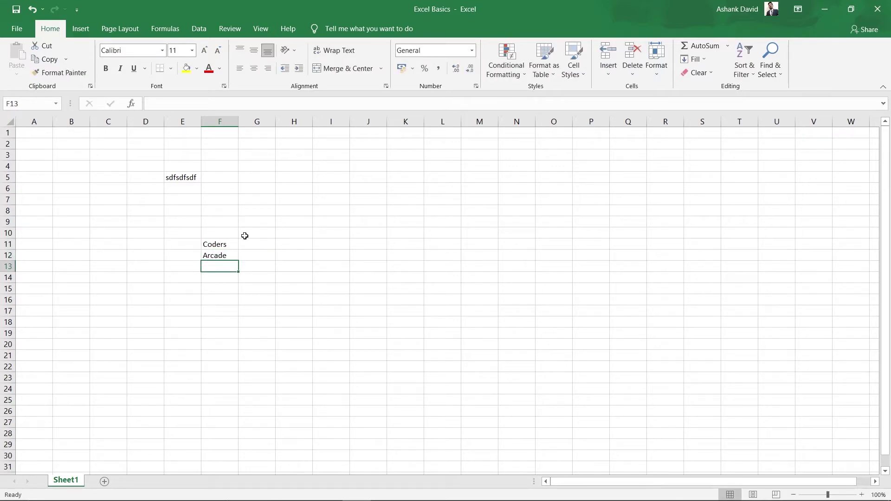
Delete the sample text from cell E5
{"action": "left_click", "coordinate": [179, 179]}
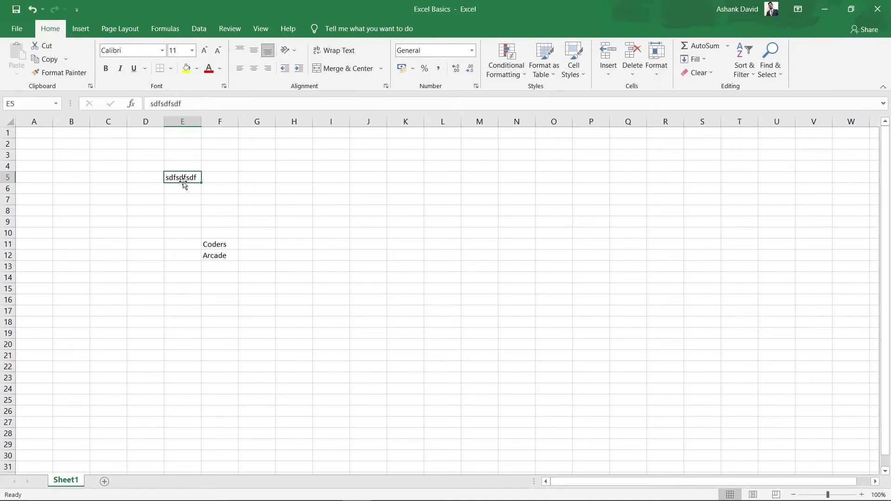
{"action": "key", "text": "Delete"}
{"action": "left_click_drag", "start_coordinate": [204, 252], "coordinate": [234, 279]}
{"action": "left_click", "coordinate": [253, 219]}
{"action": "left_click", "coordinate": [283, 279]}
Select cells F12 and F11, extend the selection over F11:M20, and clear it by selecting the empty cell O16
{"action": "left_click", "coordinate": [215, 253]}
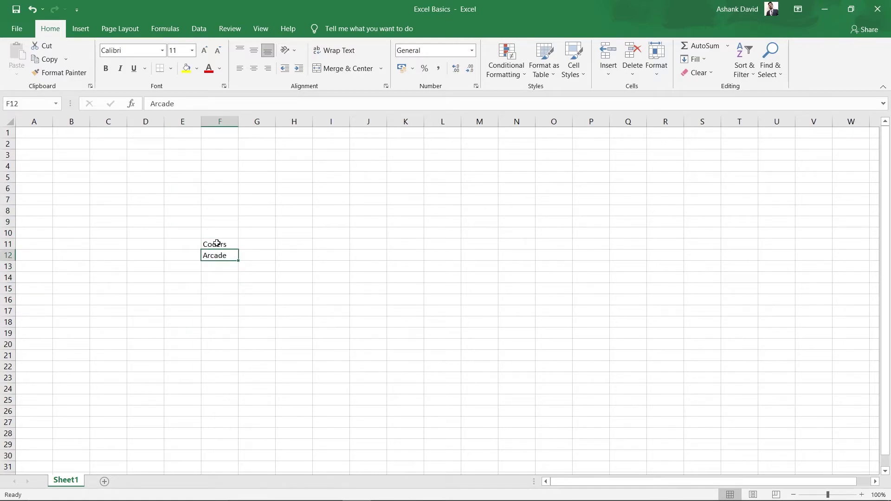
{"action": "left_click", "coordinate": [219, 244]}
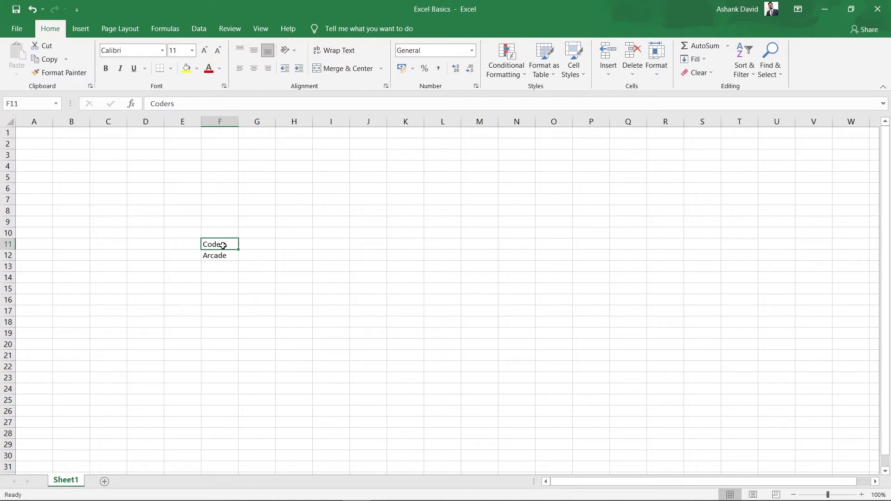
{"action": "left_click_drag", "start_coordinate": [223, 245], "coordinate": [469, 344]}
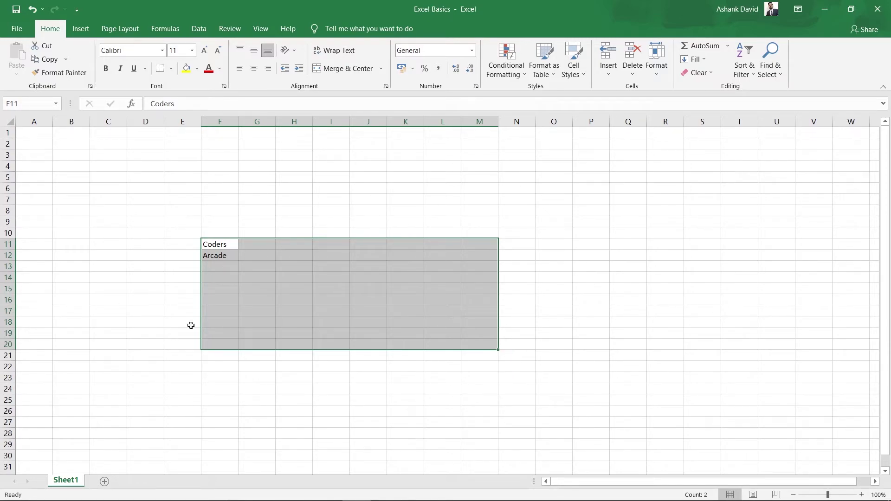
{"action": "left_click", "coordinate": [560, 299]}
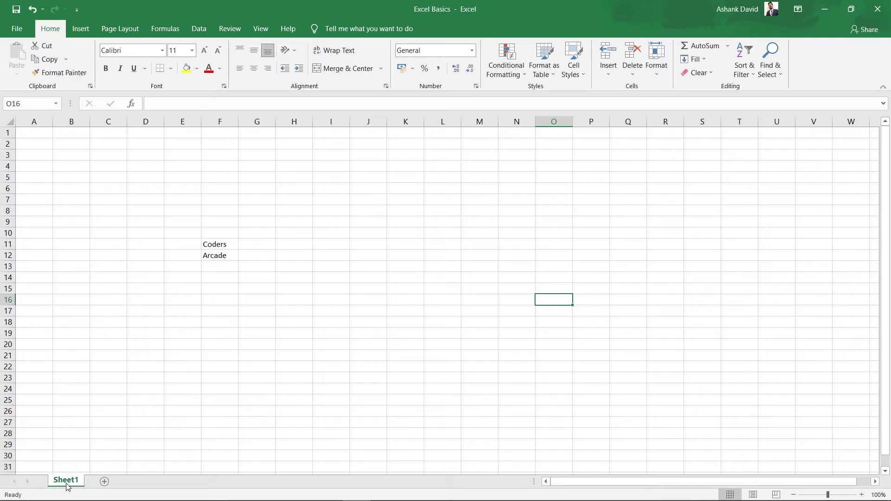
Add five new blank worksheets after Sheet1
{"action": "left_click", "coordinate": [105, 483]}
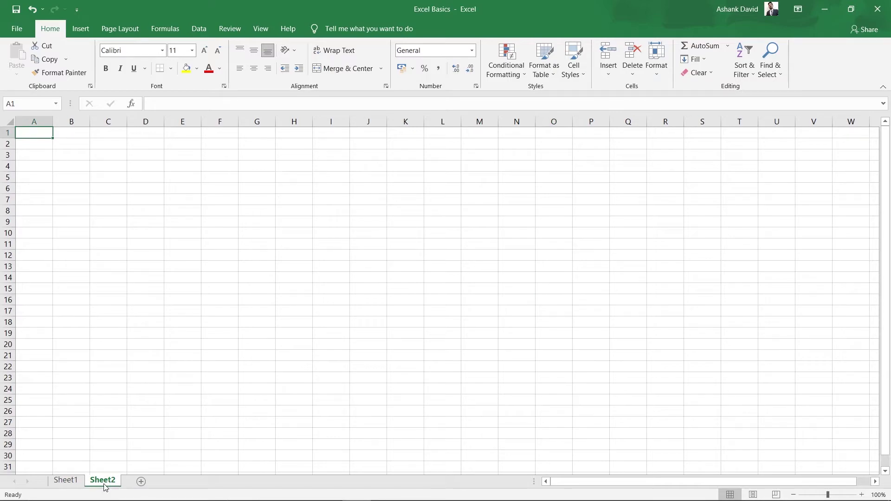
{"action": "left_click", "coordinate": [141, 483]}
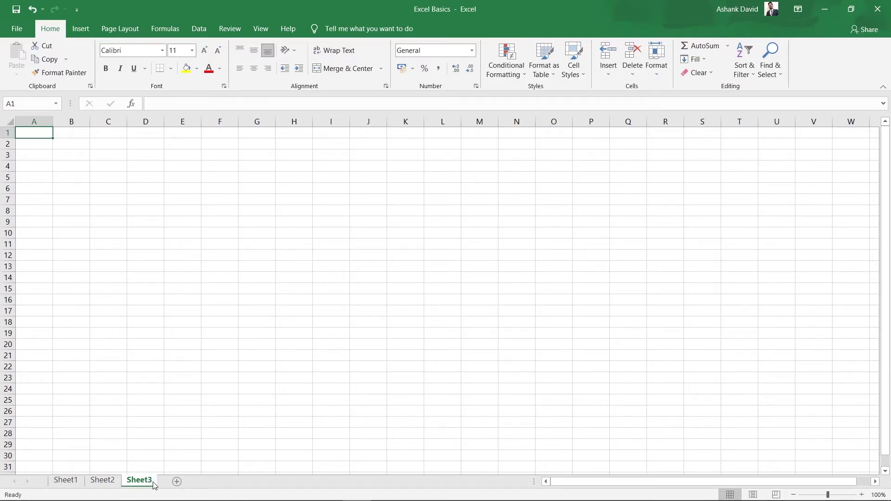
{"action": "left_click", "coordinate": [177, 482]}
{"action": "left_click", "coordinate": [212, 482]}
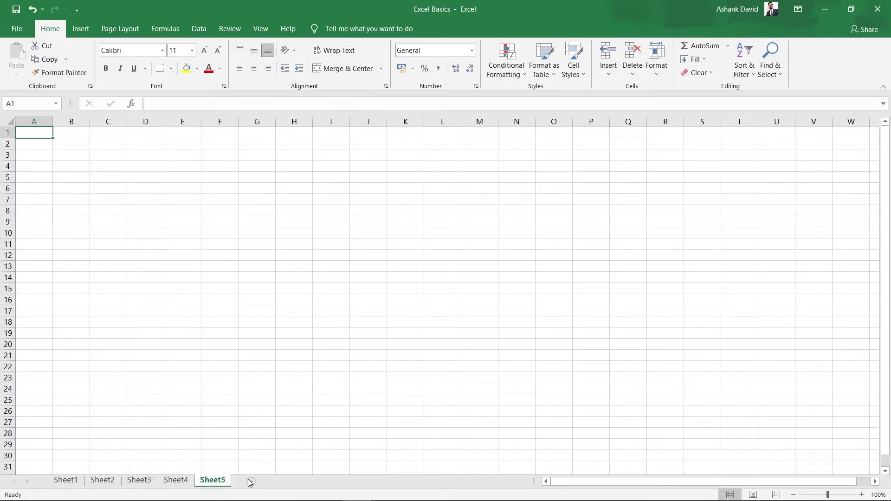
{"action": "left_click", "coordinate": [251, 483]}
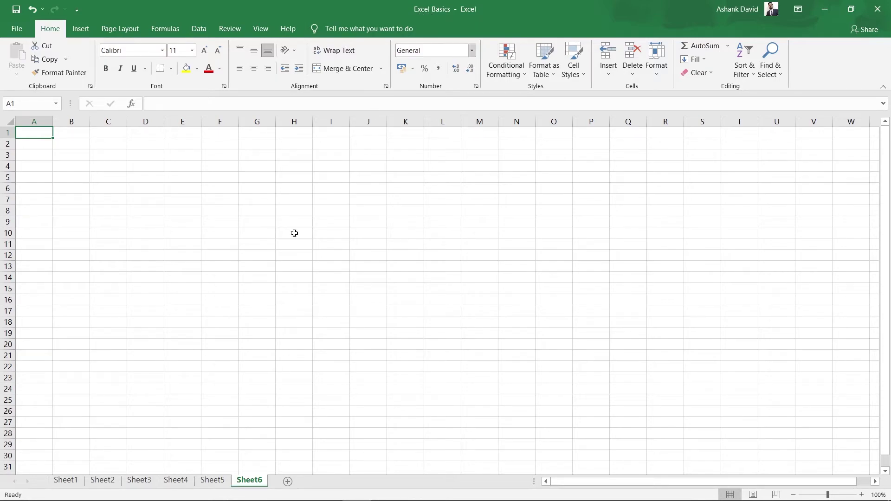
View the worksheets from Sheet1 to Sheet6 in turn, return to Sheet1, and go through to Sheet6 again
{"action": "left_click", "coordinate": [66, 481]}
{"action": "left_click", "coordinate": [111, 484]}
{"action": "left_click", "coordinate": [138, 483]}
{"action": "left_click", "coordinate": [176, 483]}
{"action": "left_click", "coordinate": [212, 481]}
{"action": "left_click", "coordinate": [250, 481]}
{"action": "left_click", "coordinate": [67, 481]}
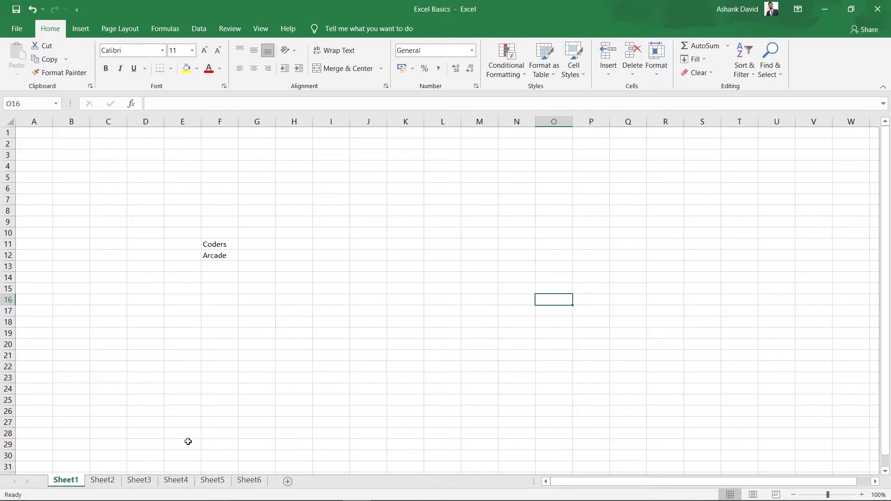
{"action": "left_click", "coordinate": [140, 483]}
{"action": "left_click", "coordinate": [175, 482]}
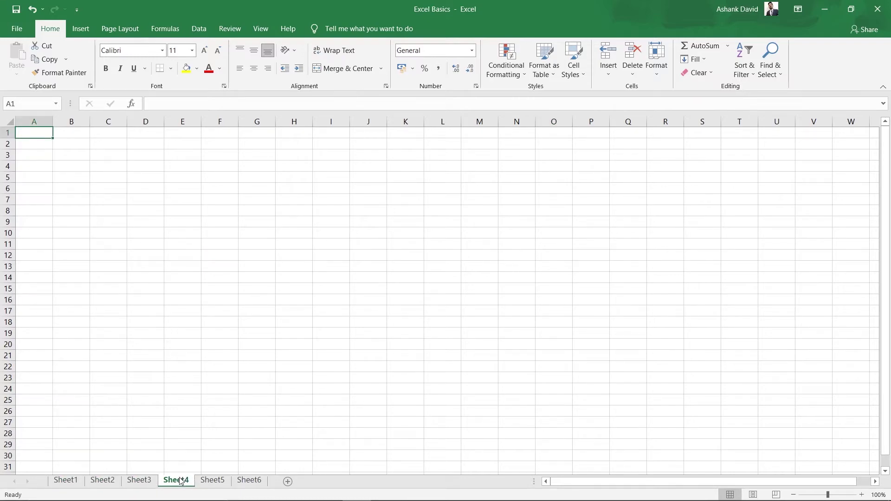
{"action": "left_click", "coordinate": [213, 481]}
{"action": "left_click", "coordinate": [249, 482]}
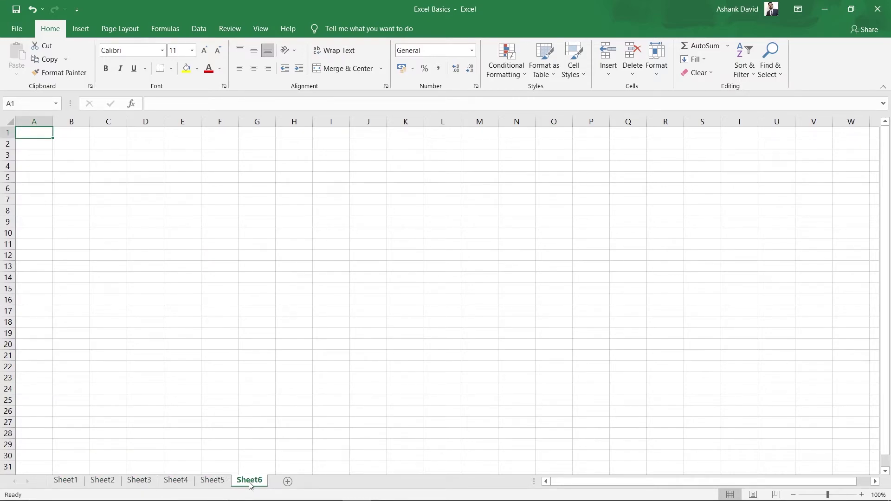
Add ten more blank worksheets after Sheet6 so the workbook extends to Sheet16
{"action": "left_click", "coordinate": [288, 483]}
{"action": "left_click", "coordinate": [349, 482]}
{"action": "left_click", "coordinate": [386, 482]}
{"action": "left_click", "coordinate": [422, 482]}
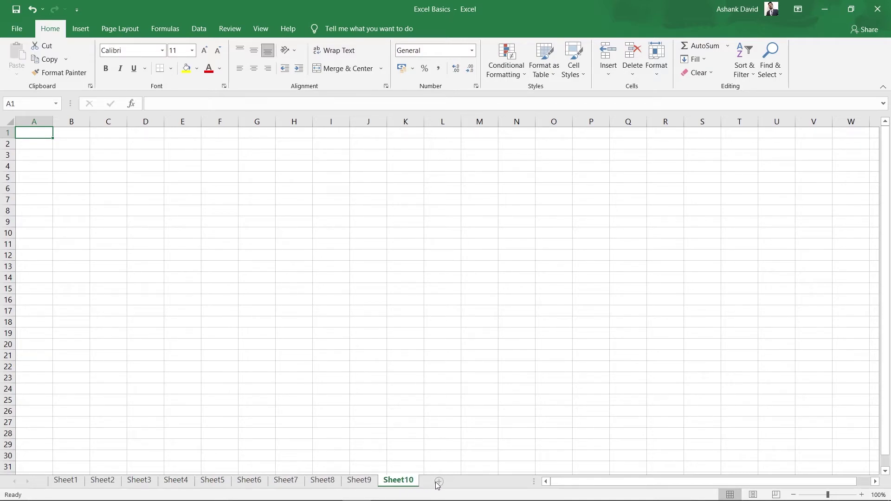
{"action": "left_click", "coordinate": [438, 482]}
{"action": "left_click", "coordinate": [478, 482]}
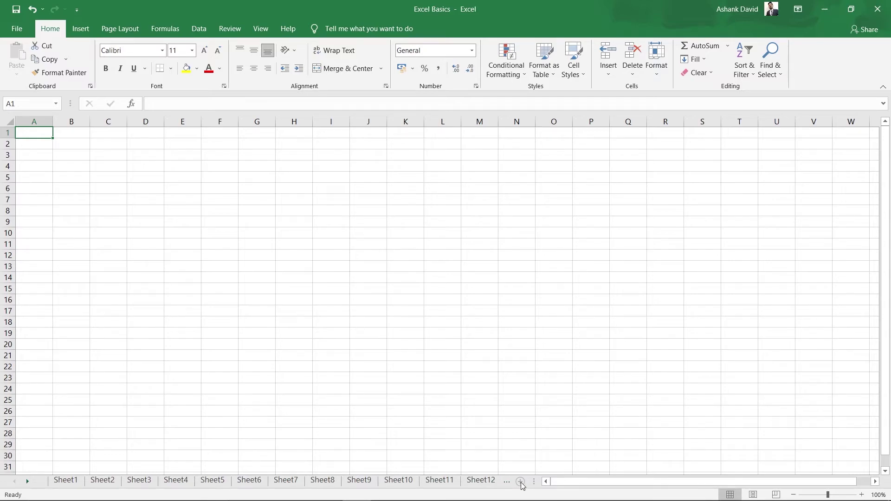
Browse backward through the long row of worksheets toward Sheet1
{"action": "left_click", "coordinate": [440, 482]}
{"action": "key", "text": "ctrl+Page_Up"}
{"action": "key", "text": "ctrl+Page_Up"}
{"action": "key", "text": "ctrl+Page_Up"}
{"action": "key", "text": "ctrl+Page_Up"}
{"action": "key", "text": "ctrl+Page_Up"}
{"action": "key", "text": "ctrl+Page_Up"}
{"action": "key", "text": "ctrl+Page_Up"}
{"action": "key", "text": "ctrl+Page_Up"}
{"action": "key", "text": "ctrl+Page_Up"}
{"action": "key", "text": "ctrl+Page_Up"}
{"action": "left_click", "coordinate": [58, 483]}
Open the list of all worksheets and activate Sheet16 from it
{"action": "right_click", "coordinate": [29, 482]}
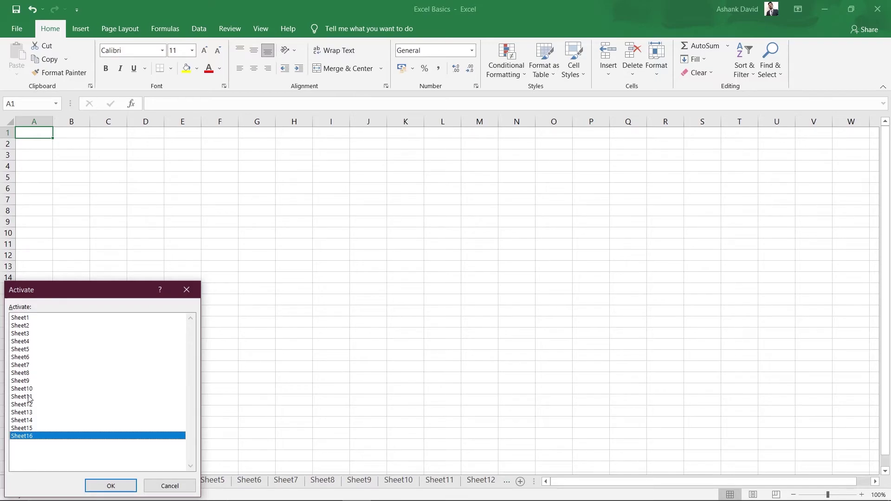
{"action": "left_click", "coordinate": [23, 319]}
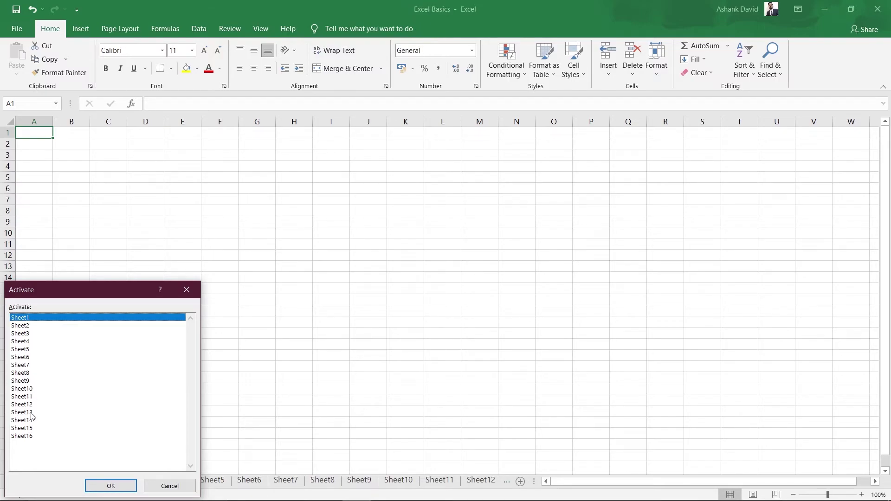
{"action": "double_click", "coordinate": [21, 436]}
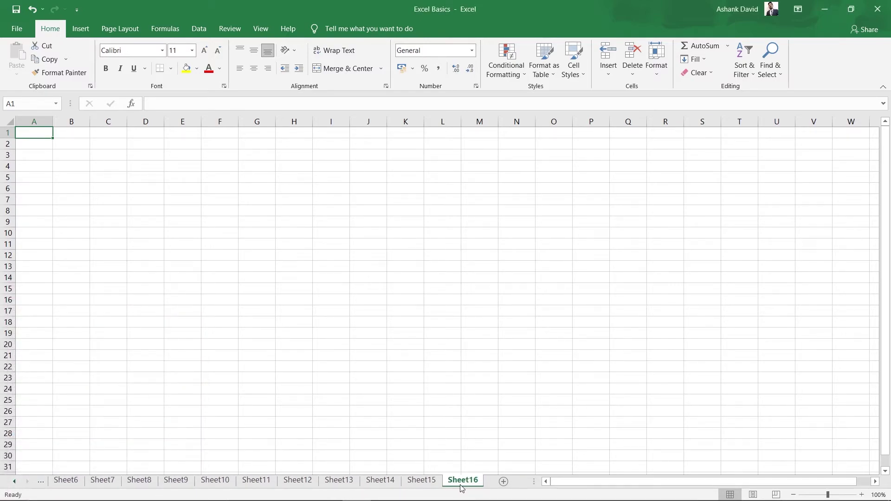
Move the visible range of sheet tabs back to Sheet1, a little forward, and back to the beginning
{"action": "left_click", "coordinate": [13, 481]}
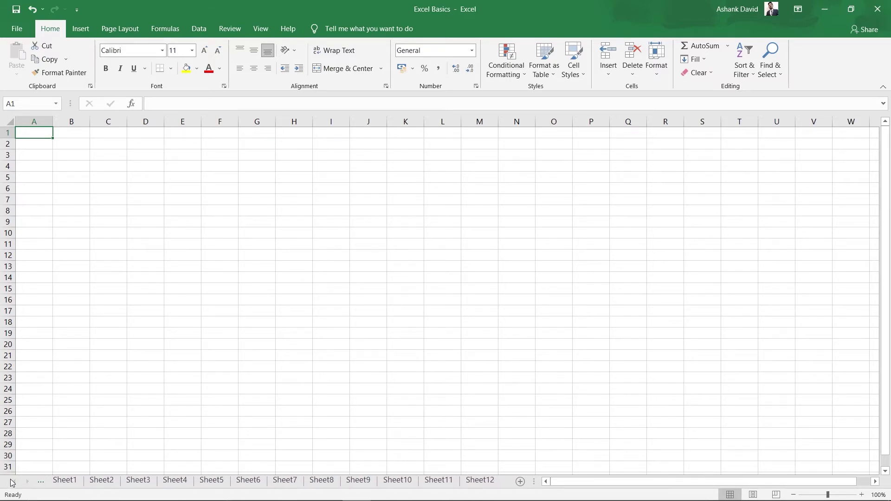
{"action": "left_click", "coordinate": [29, 486]}
{"action": "left_click", "coordinate": [28, 486]}
{"action": "left_click", "coordinate": [17, 483]}
{"action": "left_click", "coordinate": [27, 482]}
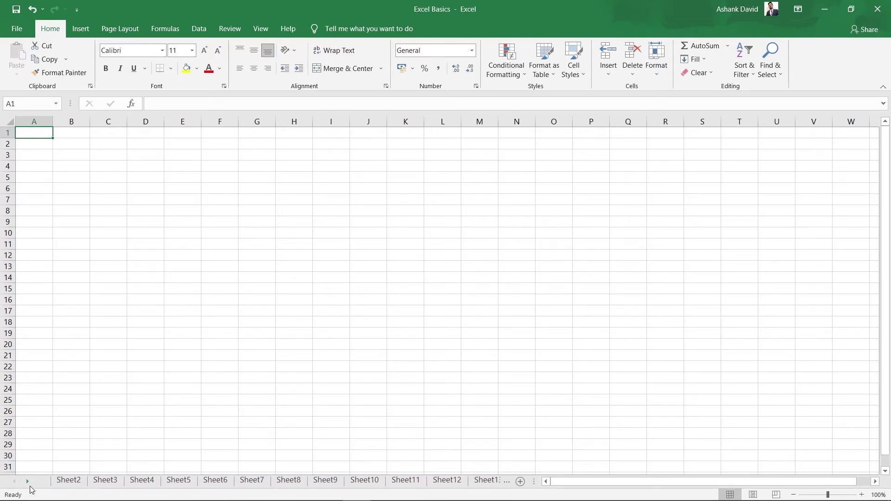
{"action": "left_click", "coordinate": [15, 485]}
View various worksheets between Sheet1 and Sheet11, finishing on Sheet1
{"action": "left_click", "coordinate": [73, 486]}
{"action": "left_click", "coordinate": [98, 486]}
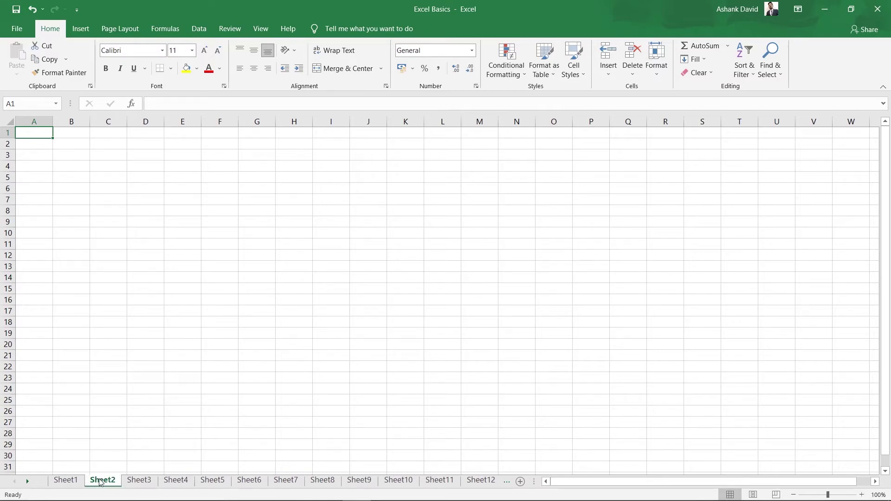
{"action": "left_click", "coordinate": [66, 482]}
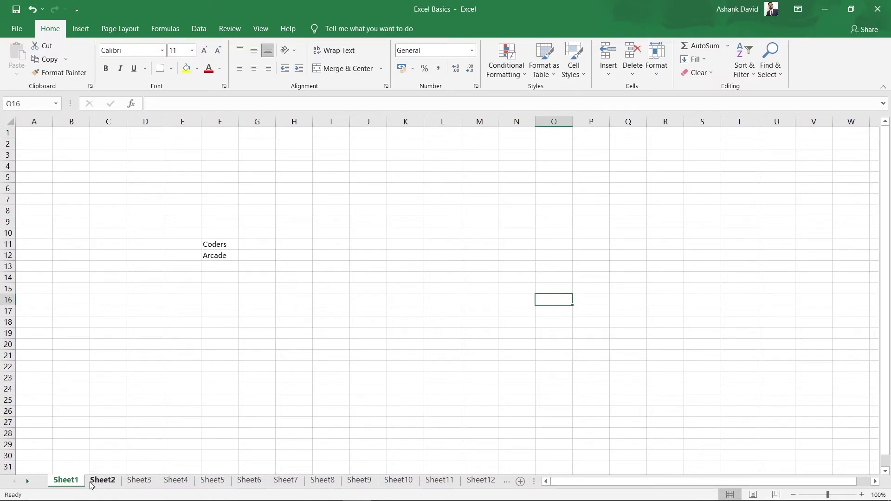
{"action": "left_click", "coordinate": [140, 481]}
{"action": "left_click", "coordinate": [176, 480]}
{"action": "left_click", "coordinate": [213, 480]}
{"action": "left_click", "coordinate": [65, 480]}
{"action": "left_click", "coordinate": [365, 482]}
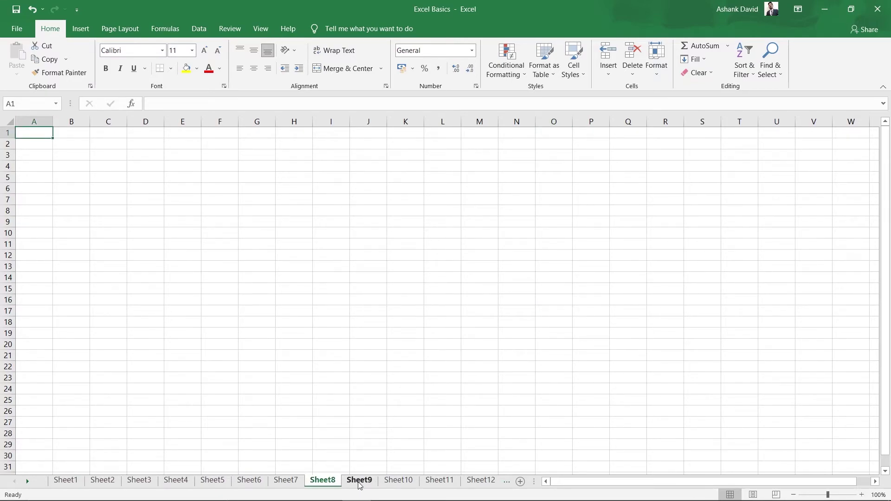
{"action": "left_click", "coordinate": [399, 483]}
{"action": "left_click", "coordinate": [439, 483]}
{"action": "left_click", "coordinate": [70, 481]}
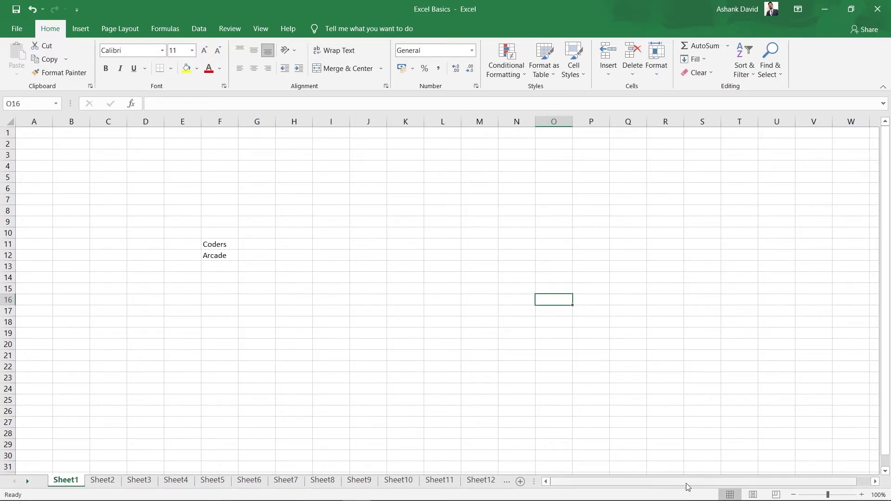
Scroll Sheet1 sideways and down past row 60, and return to its first rows
{"action": "left_click_drag", "start_coordinate": [698, 484], "coordinate": [820, 489]}
{"action": "left_click_drag", "start_coordinate": [886, 333], "coordinate": [890, 311]}
{"action": "scroll", "coordinate": [793, 297], "scroll_direction": "down", "scroll_amount": 12}
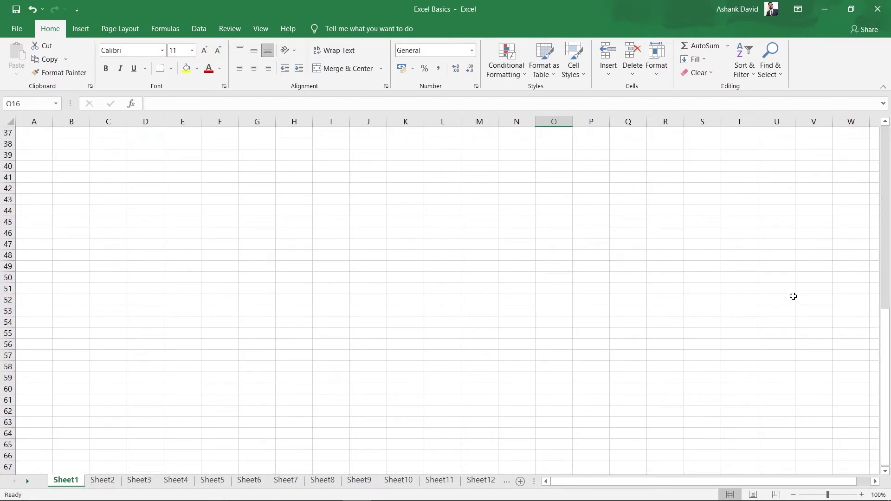
{"action": "scroll", "coordinate": [793, 297], "scroll_direction": "up", "scroll_amount": 12}
{"action": "scroll", "coordinate": [790, 316], "scroll_direction": "down", "scroll_amount": 7}
{"action": "scroll", "coordinate": [790, 324], "scroll_direction": "up", "scroll_amount": 7}
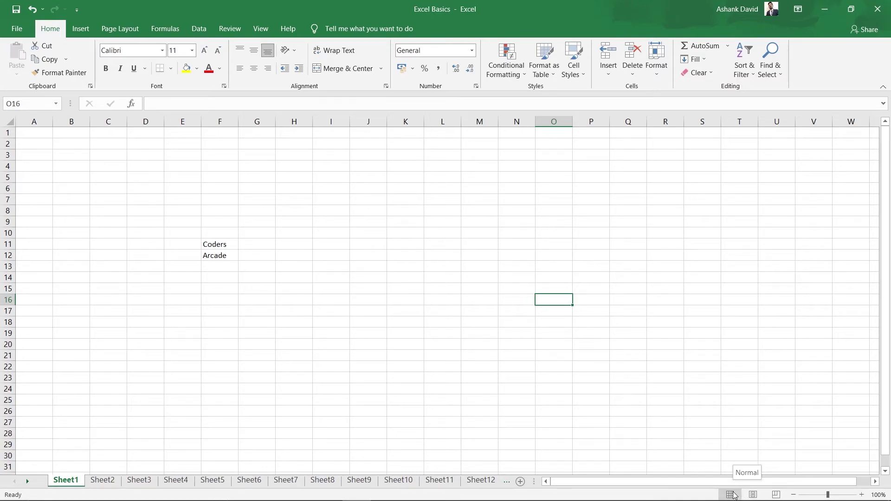
View Sheet1 in Page Layout and Page Break Preview, and return to Normal view
{"action": "left_click", "coordinate": [752, 495]}
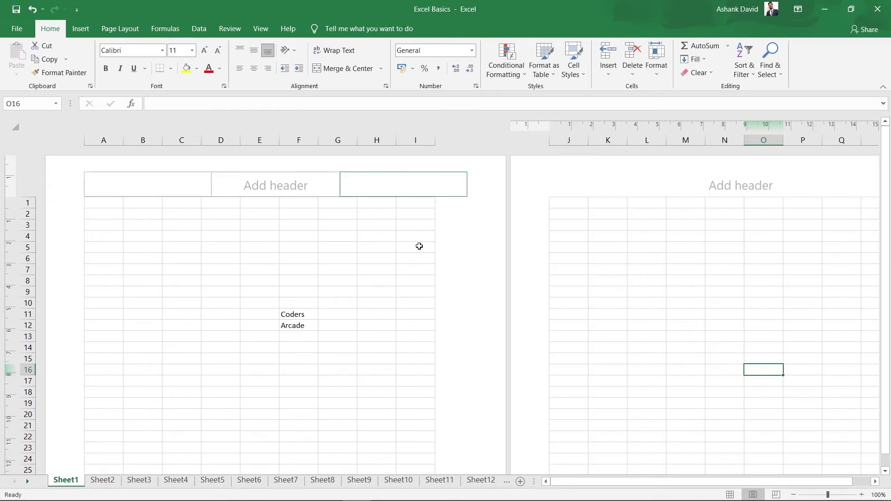
{"action": "left_click", "coordinate": [777, 494]}
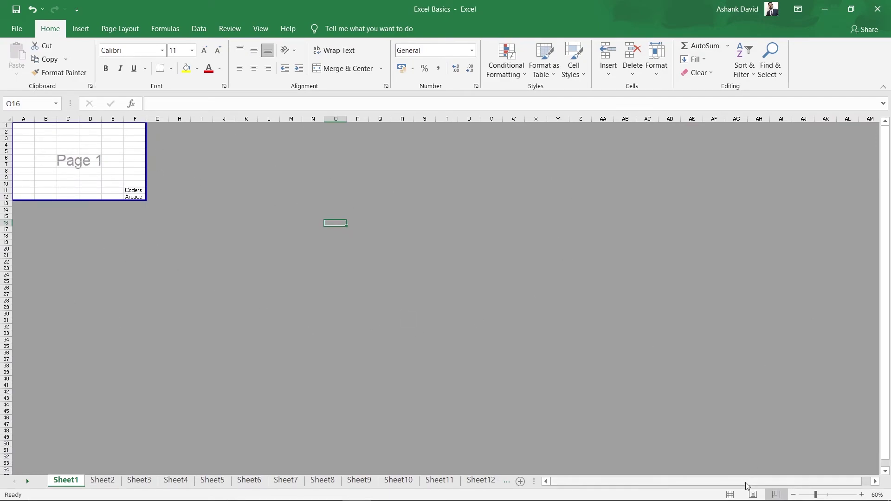
{"action": "left_click", "coordinate": [732, 495]}
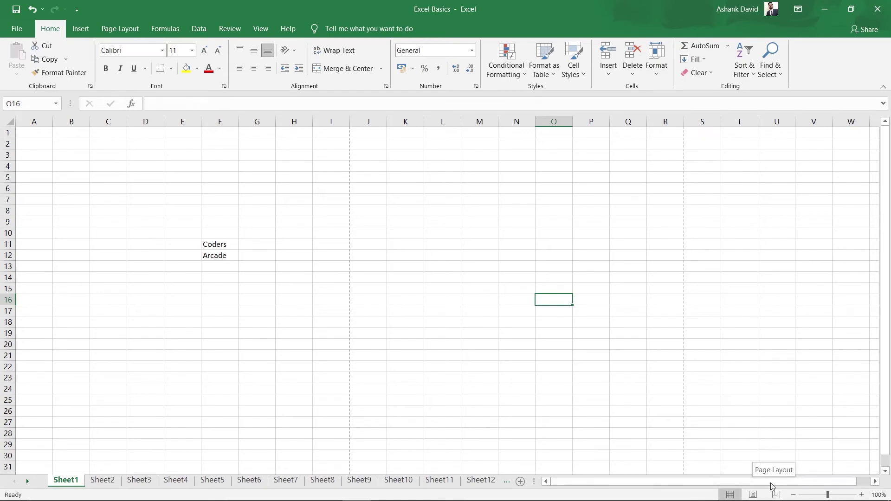
Zoom Sheet1 in to 150%
{"action": "left_click", "coordinate": [861, 495]}
{"action": "left_click", "coordinate": [861, 495]}
{"action": "left_click", "coordinate": [861, 495]}
{"action": "left_click", "coordinate": [861, 495]}
{"action": "left_click", "coordinate": [862, 495]}
{"action": "left_click", "coordinate": [861, 495]}
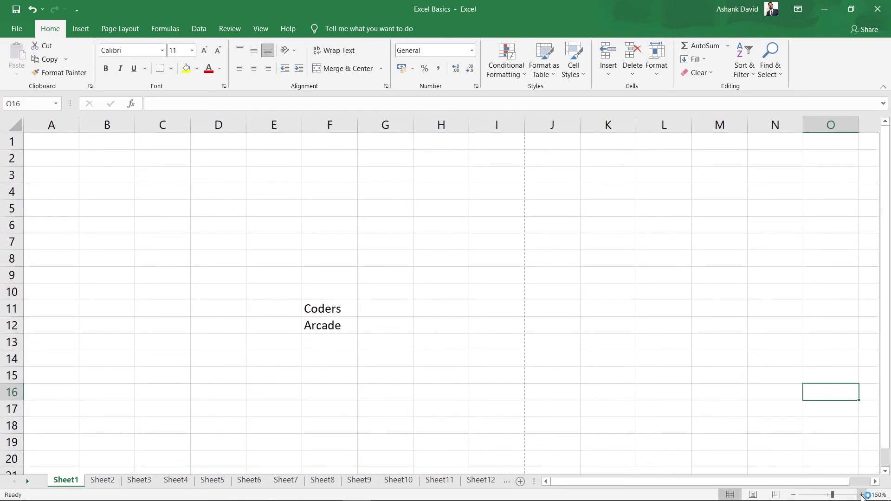
Zoom Sheet1 out to 50% and restore the zoom to 100%
{"action": "left_click", "coordinate": [795, 495]}
{"action": "left_click", "coordinate": [795, 495]}
{"action": "left_click", "coordinate": [795, 496]}
{"action": "left_click", "coordinate": [794, 495]}
{"action": "left_click", "coordinate": [795, 496]}
{"action": "left_click", "coordinate": [795, 495]}
{"action": "left_click", "coordinate": [794, 496]}
{"action": "left_click", "coordinate": [795, 495]}
{"action": "left_click", "coordinate": [795, 496]}
{"action": "left_click", "coordinate": [794, 496]}
{"action": "left_click", "coordinate": [794, 495]}
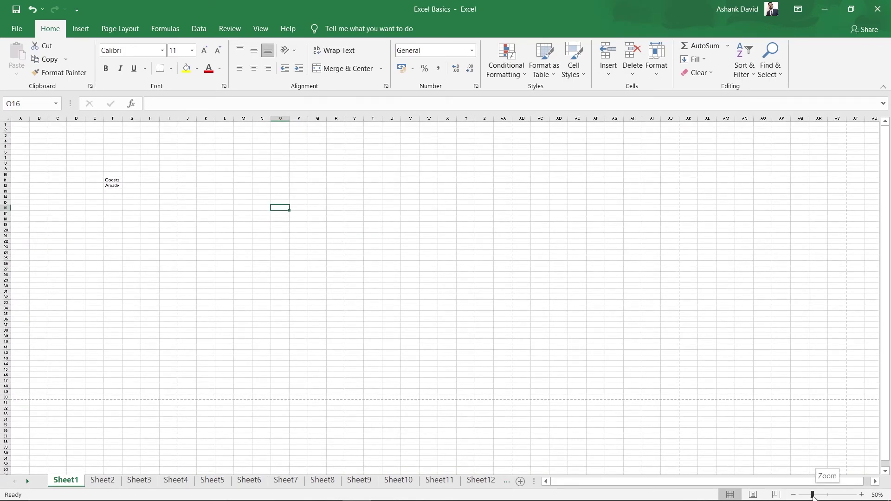
{"action": "mouse_move", "coordinate": [815, 497]}
{"action": "left_mouse_down"}
{"action": "mouse_move", "coordinate": [839, 496]}
{"action": "mouse_move", "coordinate": [805, 496]}
{"action": "mouse_move", "coordinate": [828, 495]}
{"action": "left_mouse_up"}
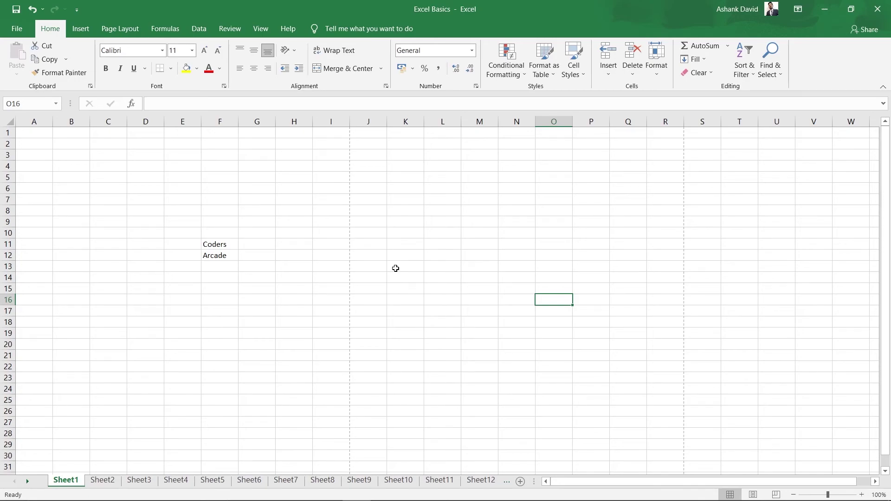
Zoom Sheet1 in to 250% and out to 70%, and return it to 100%
{"action": "scroll", "coordinate": [396, 268], "scroll_direction": "up", "scroll_amount": 12}
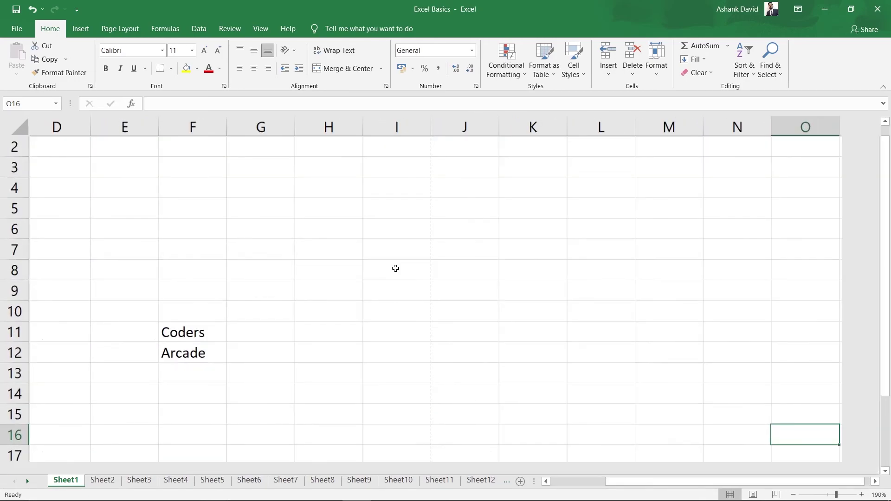
{"action": "scroll", "coordinate": [396, 269], "scroll_direction": "down", "scroll_amount": 11}
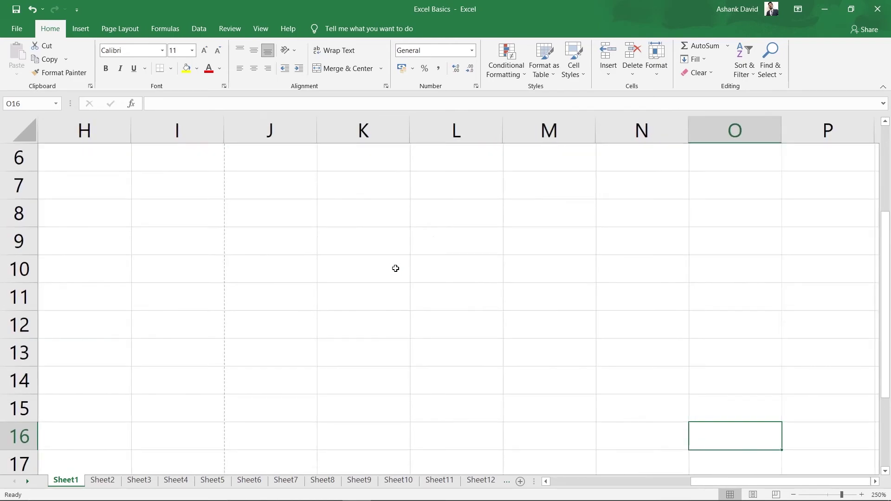
{"action": "scroll", "coordinate": [395, 277], "scroll_direction": "down", "scroll_amount": 4}
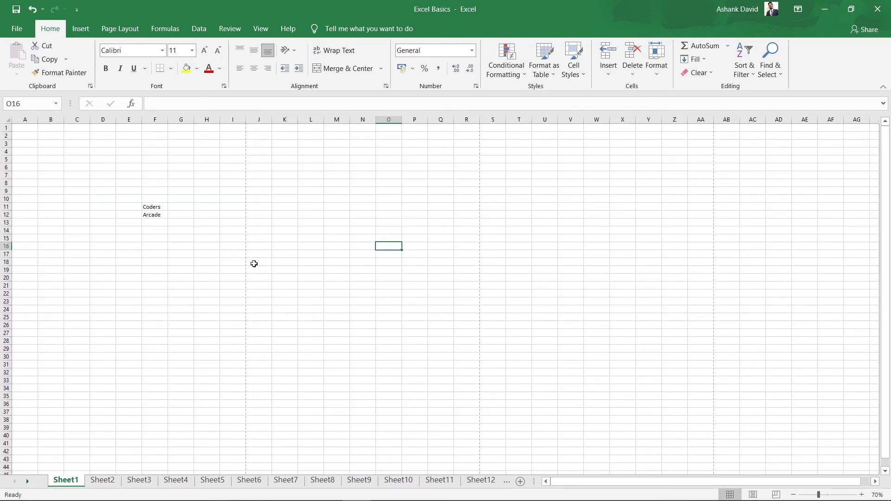
{"action": "scroll", "coordinate": [253, 264], "scroll_direction": "up", "scroll_amount": 7}
{"action": "scroll", "coordinate": [254, 263], "scroll_direction": "down", "scroll_amount": 4}
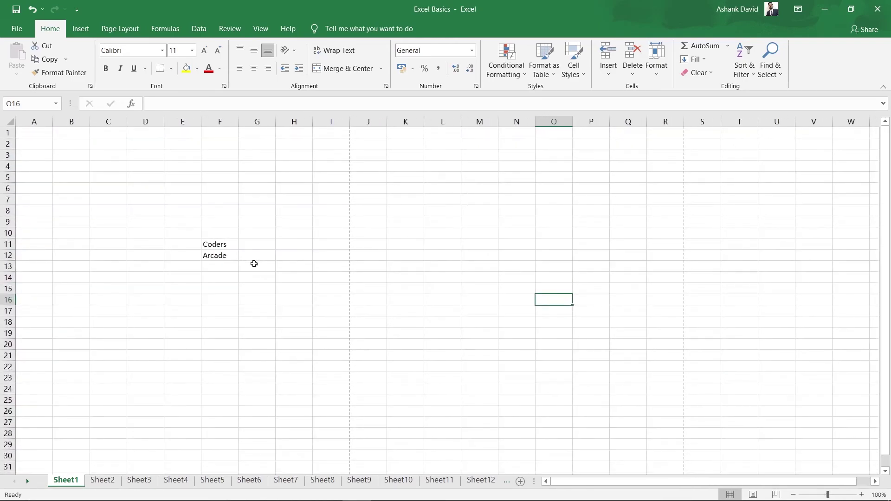
Try the 200% and 75% magnification options in the Zoom dialog, and apply 100% to Sheet1
{"action": "left_click", "coordinate": [878, 496]}
{"action": "left_click_drag", "start_coordinate": [93, 338], "coordinate": [394, 291]}
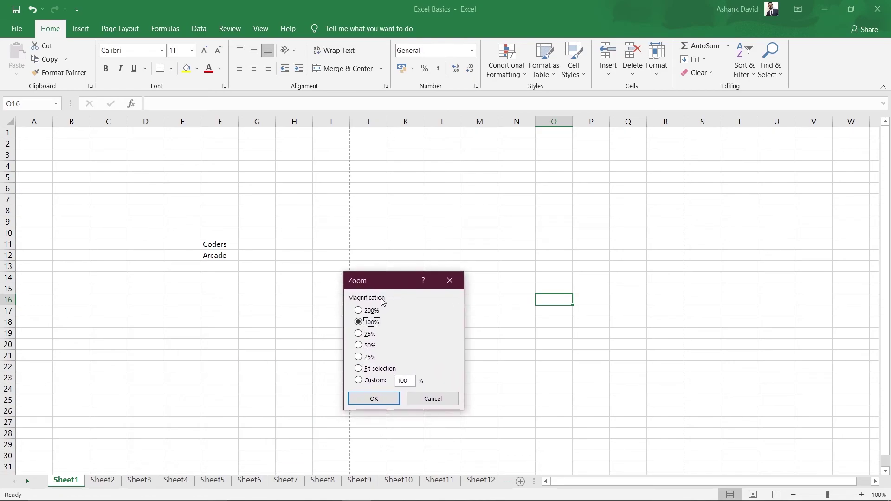
{"action": "left_click", "coordinate": [358, 312]}
{"action": "left_click", "coordinate": [364, 322]}
{"action": "left_click", "coordinate": [360, 334]}
{"action": "left_click", "coordinate": [363, 322]}
{"action": "left_click", "coordinate": [402, 380]}
{"action": "left_click", "coordinate": [376, 400]}
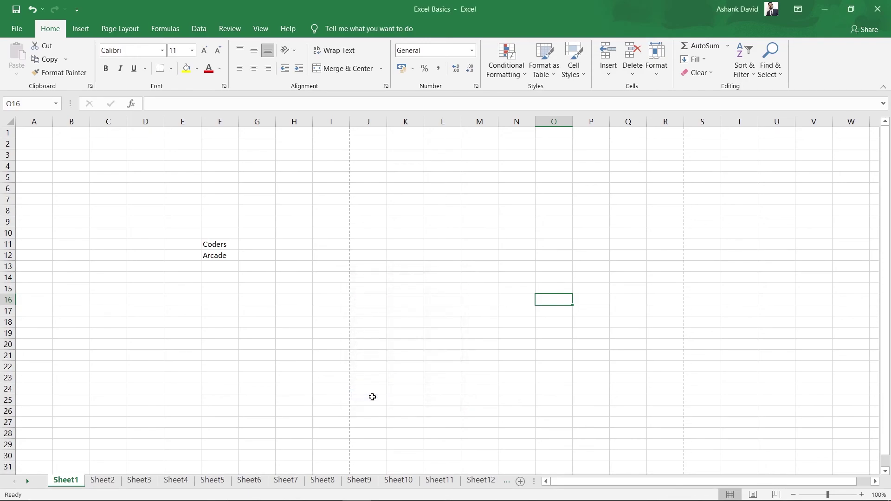